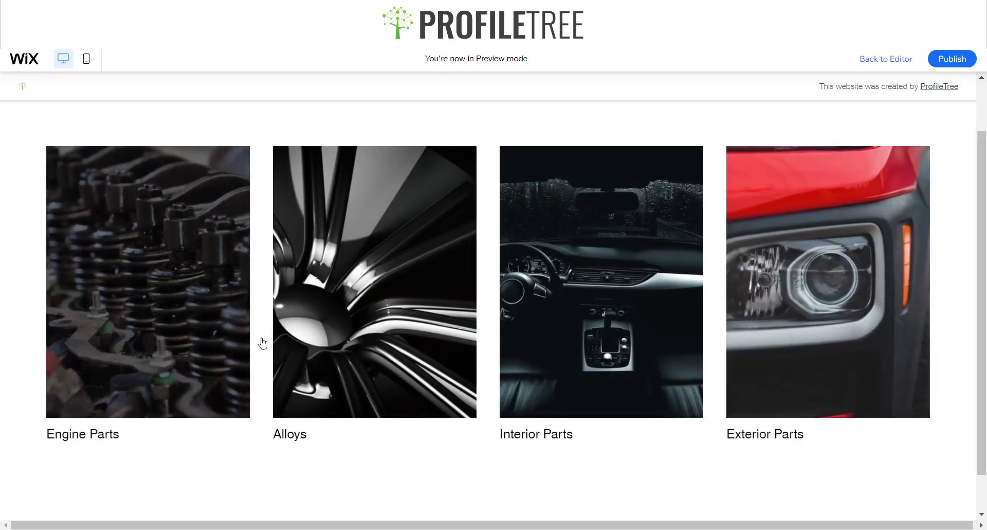
Step: Test a gallery item's link in the site preview and return to editing the HOME page
click(853, 389)
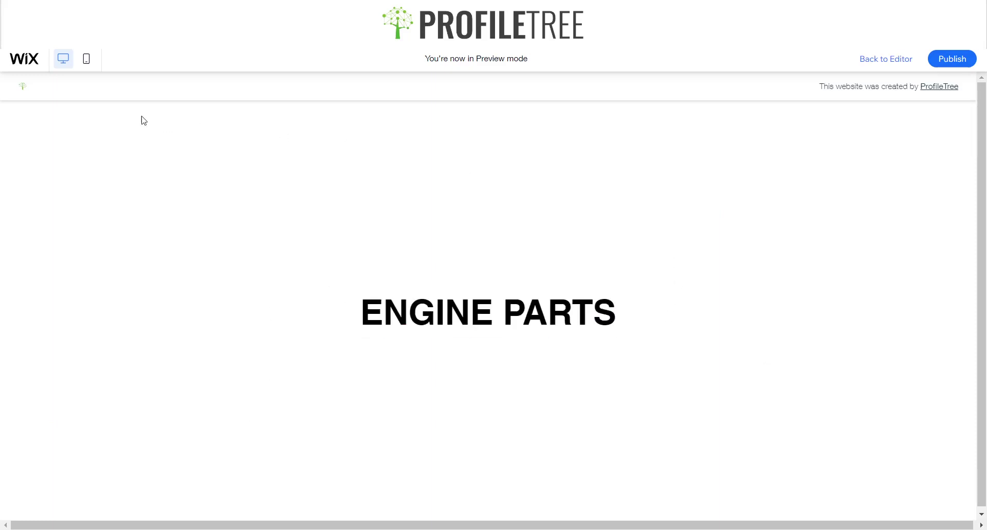
mouse_move(22, 86)
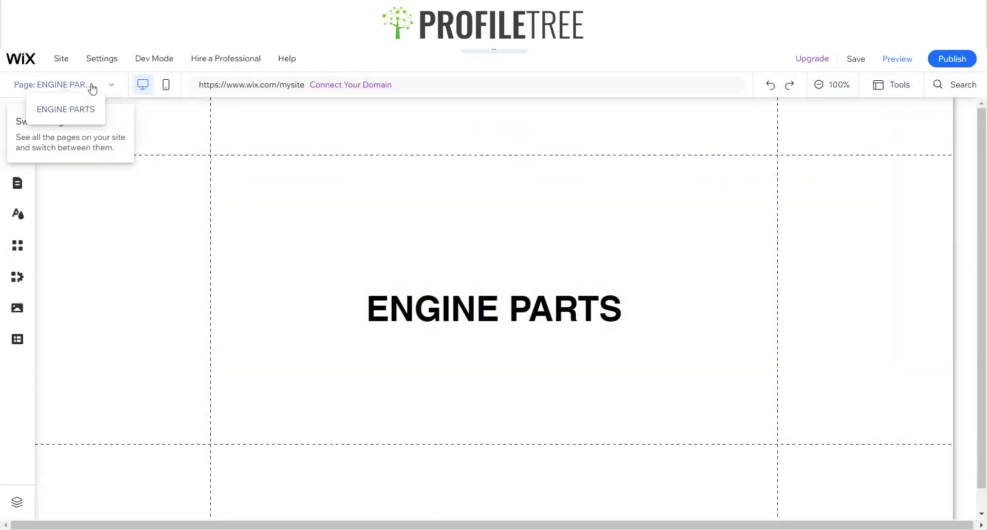
click(90, 85)
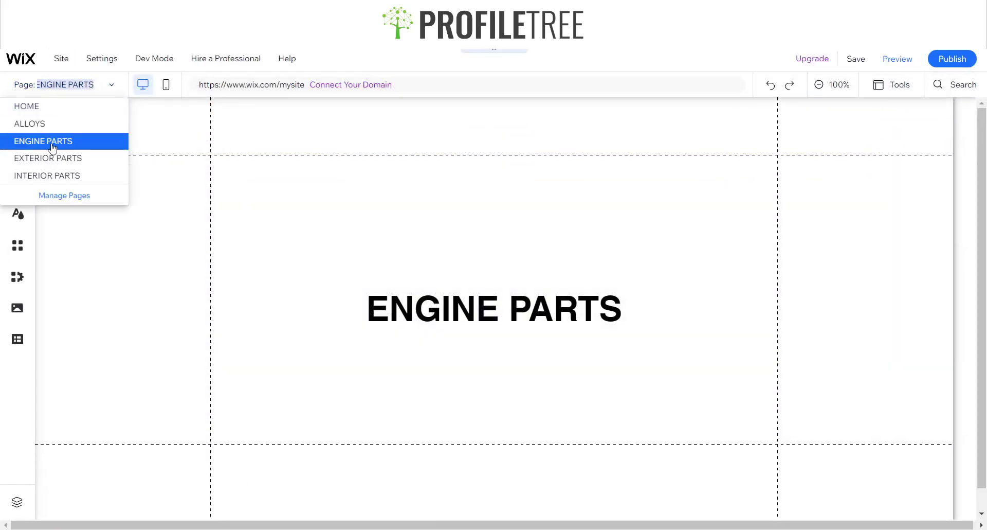
click(49, 110)
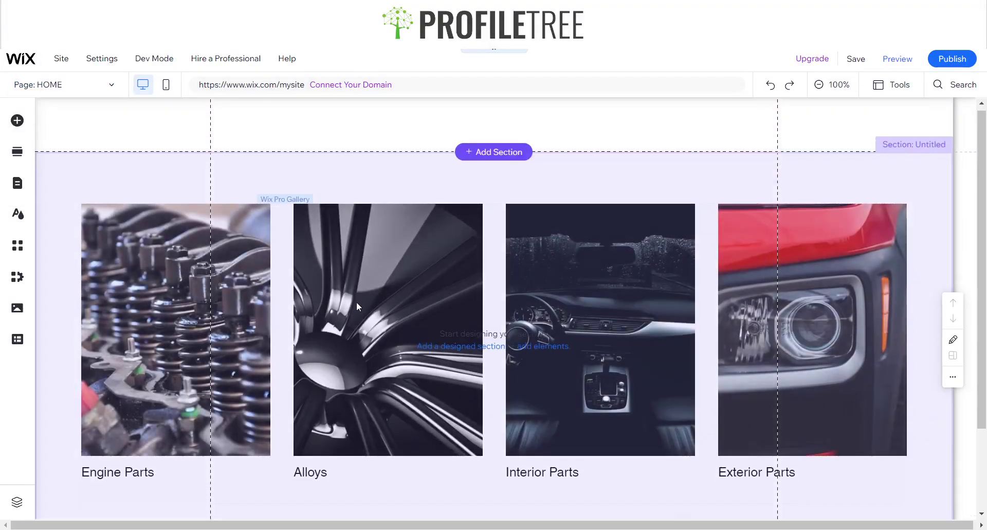
Step: Add a blank section below the car parts gallery on the HOME page and select it
scroll(356, 303, down, 1)
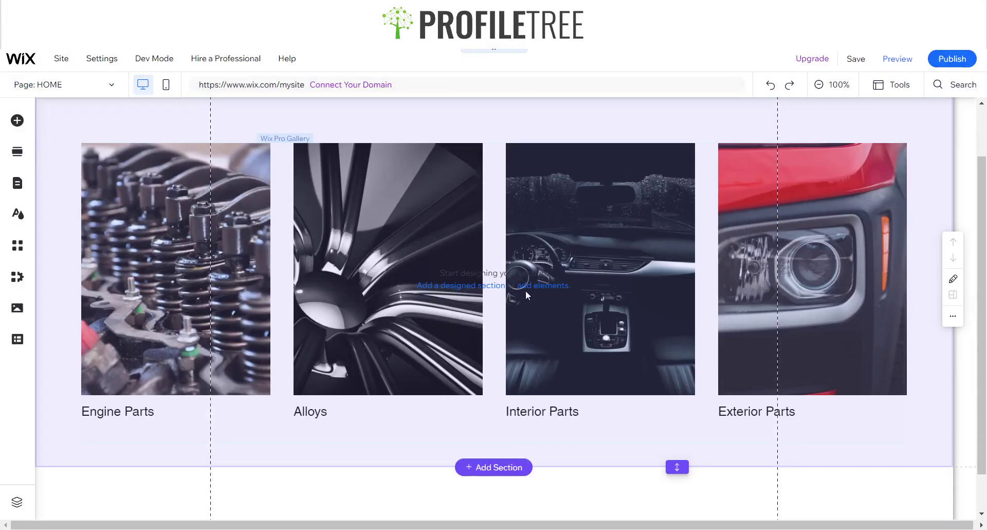
scroll(523, 286, down, 1)
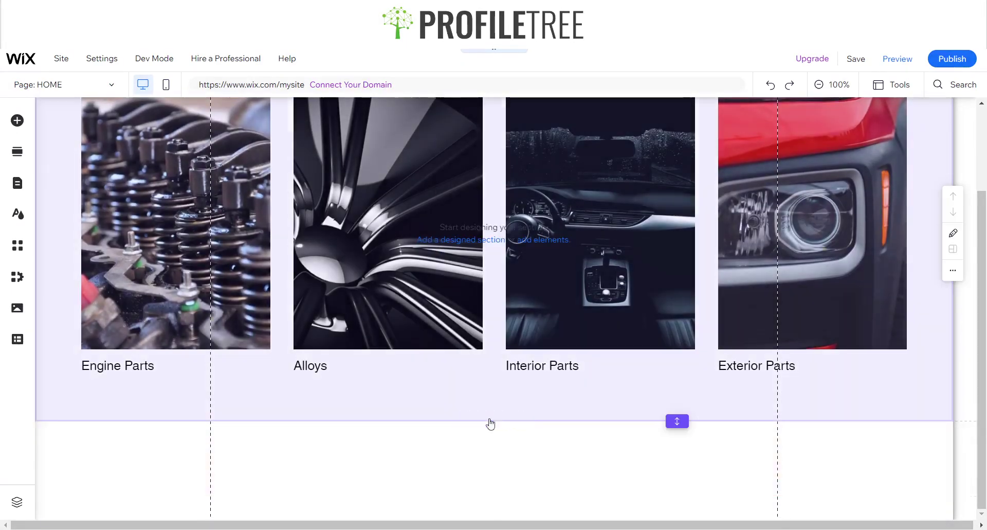
mouse_move(489, 421)
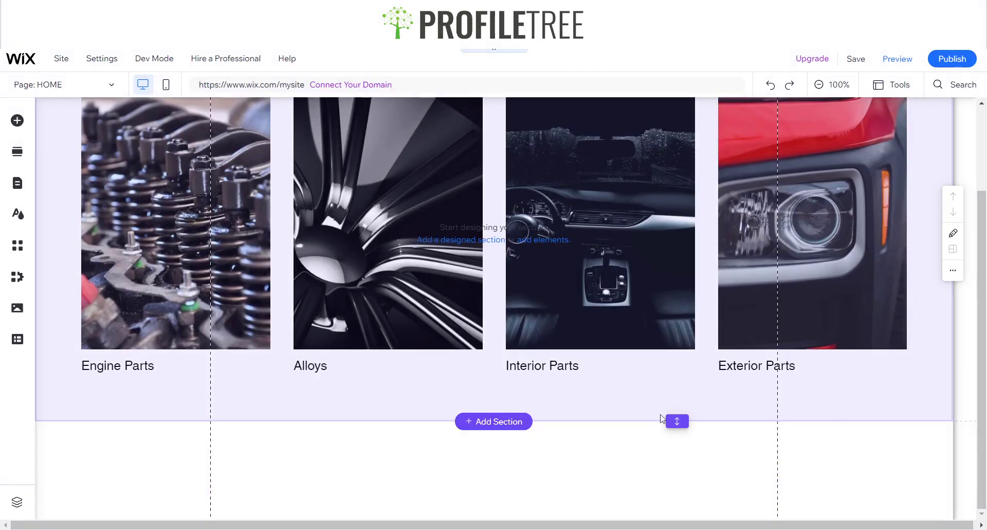
click(849, 415)
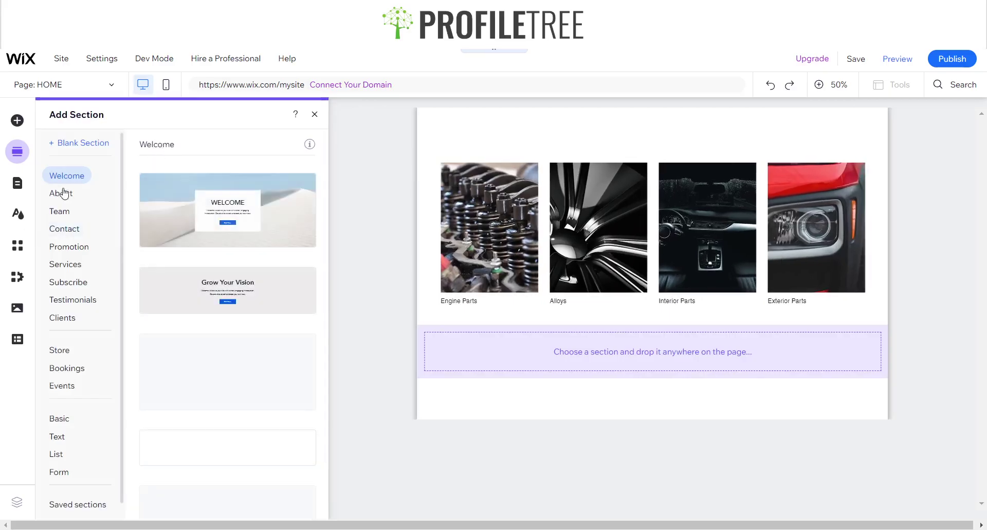
click(88, 144)
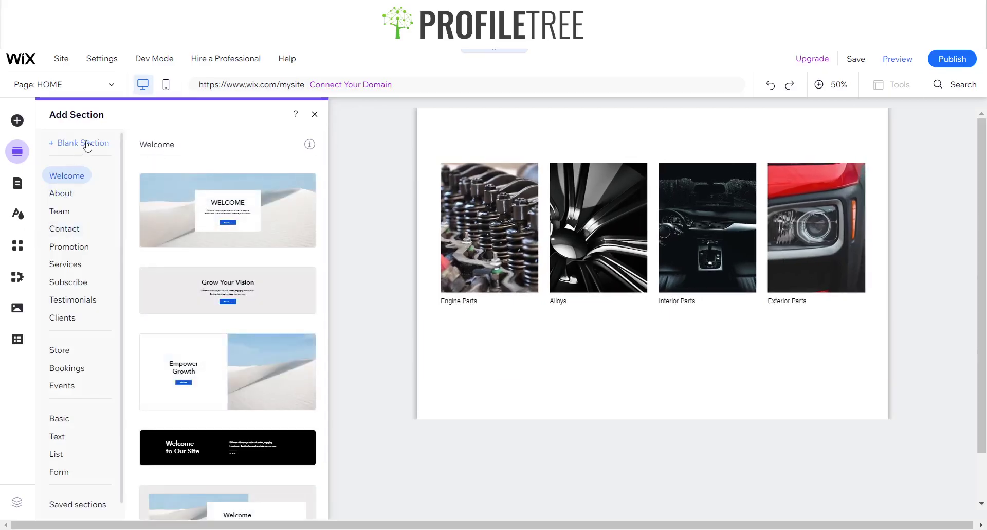
scroll(317, 308, down, 4)
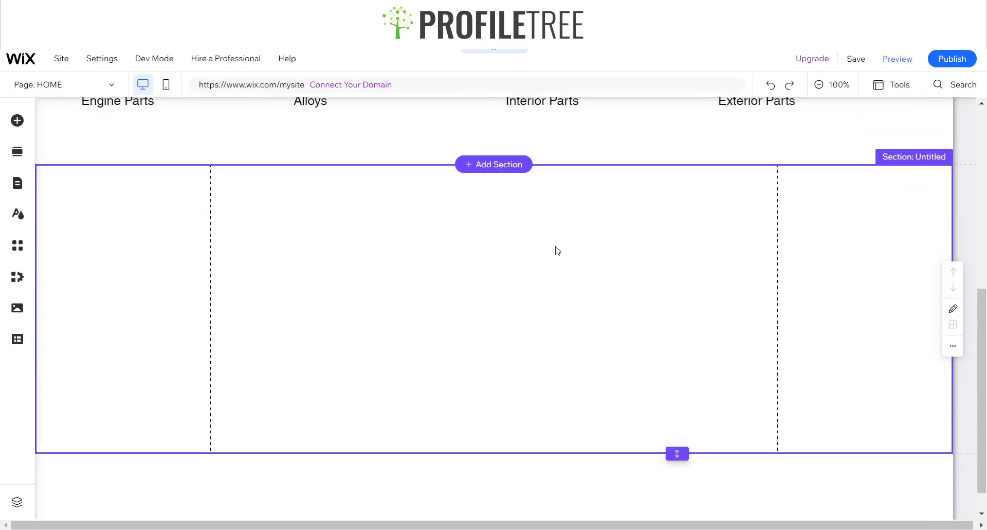
click(736, 383)
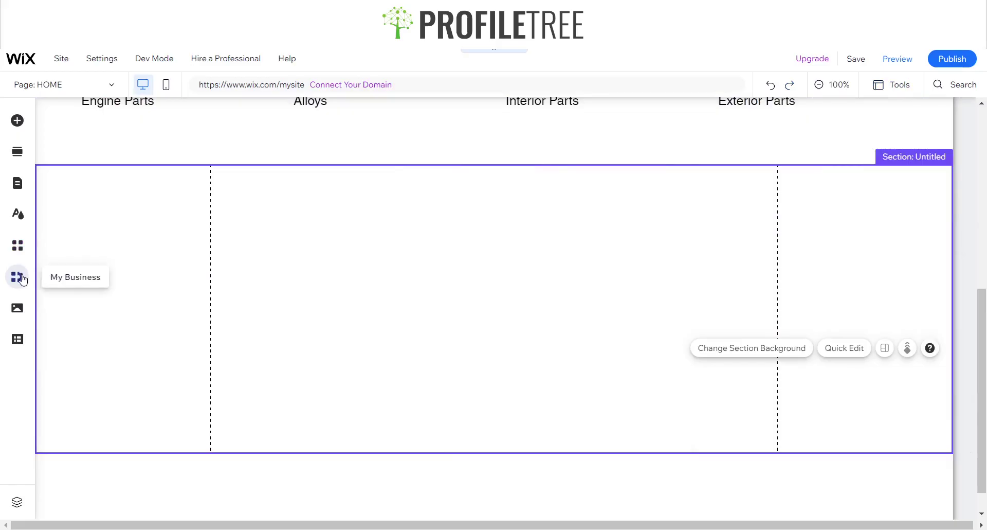
Step: Look up "WiX Pro Gallery" in the Wix App Market, check its installation status and close the market
click(18, 247)
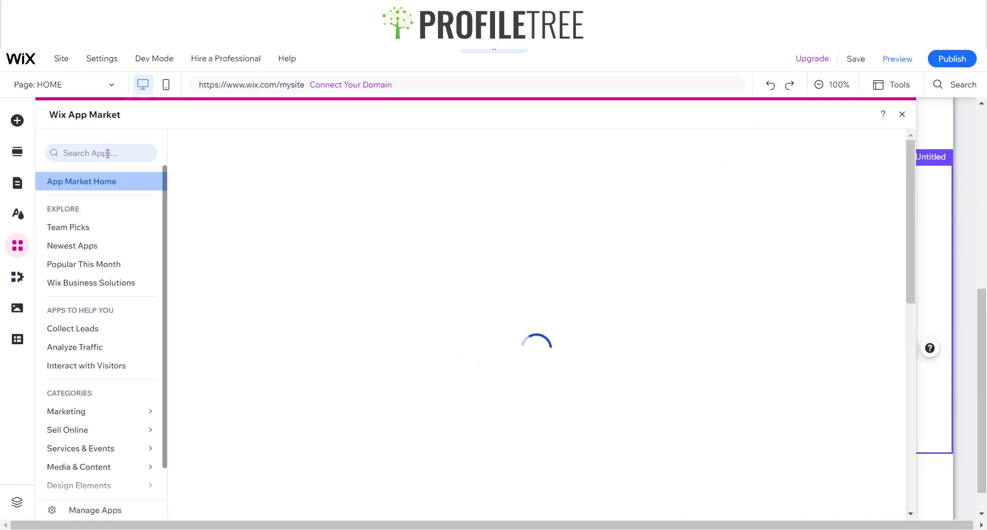
click(108, 153)
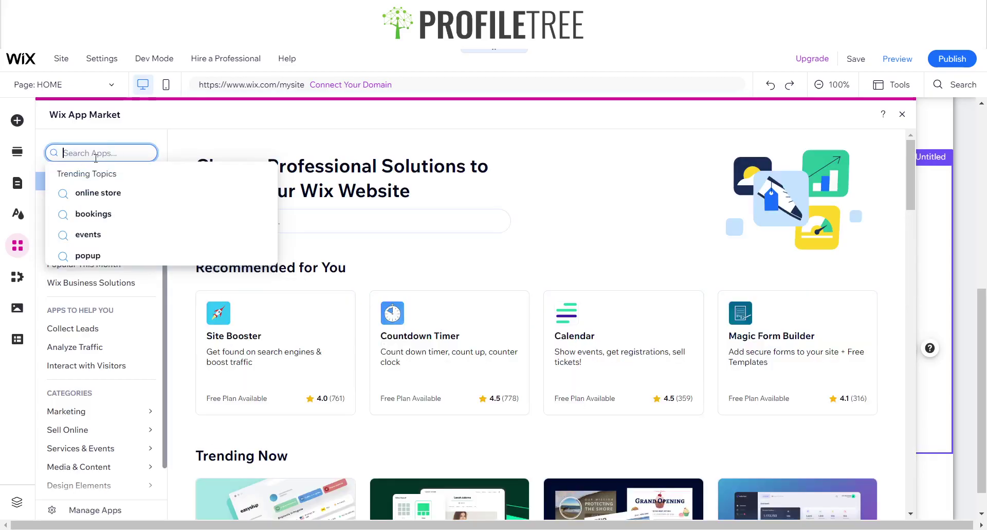
text(WiX)
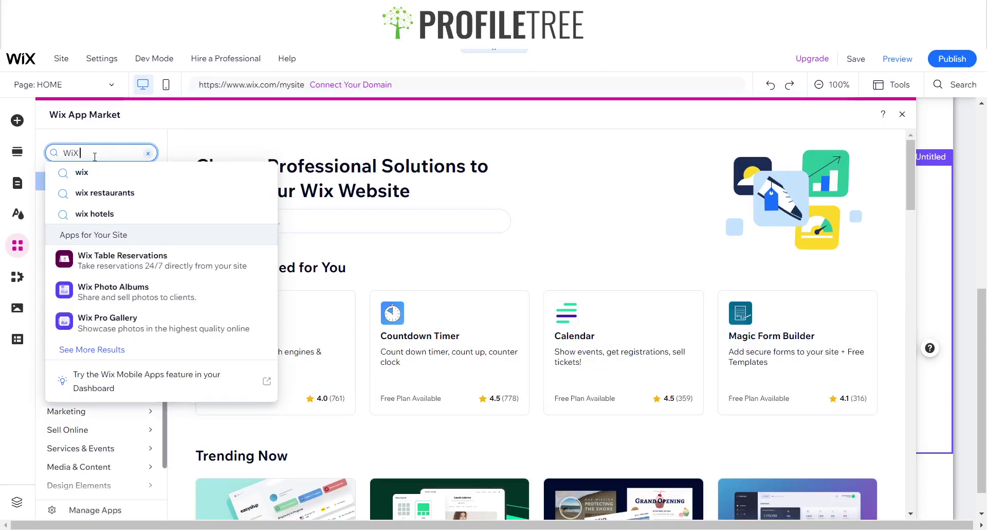
text(a)
key(BackSpace)
text(Pro Gallery)
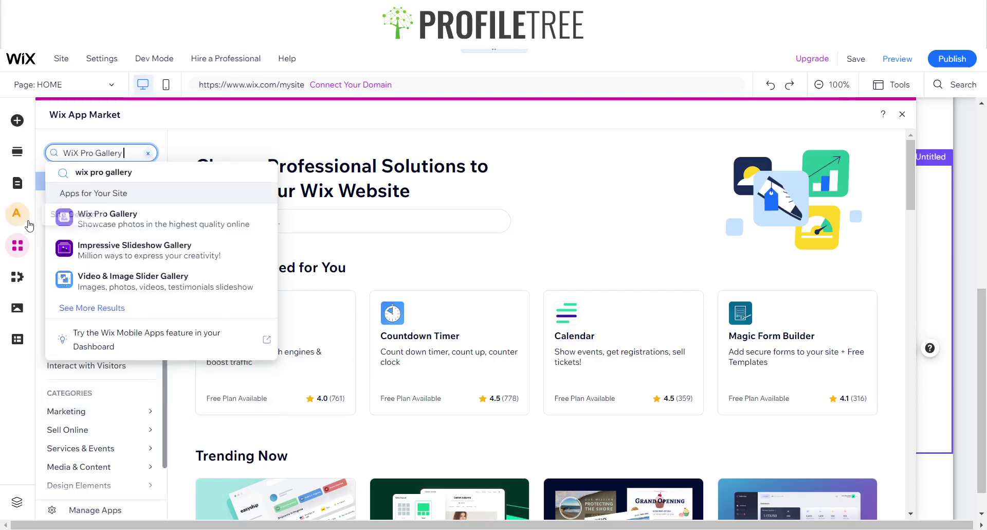
click(108, 228)
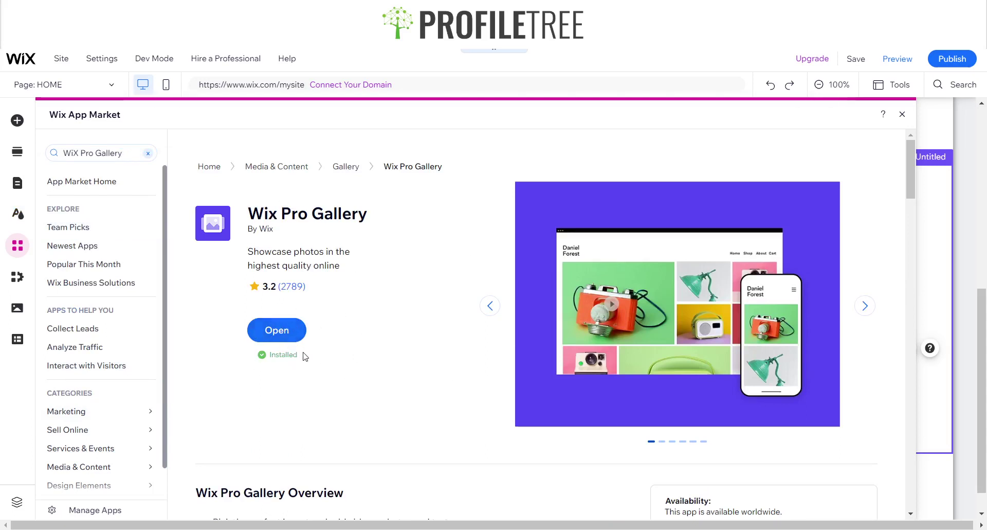
click(900, 114)
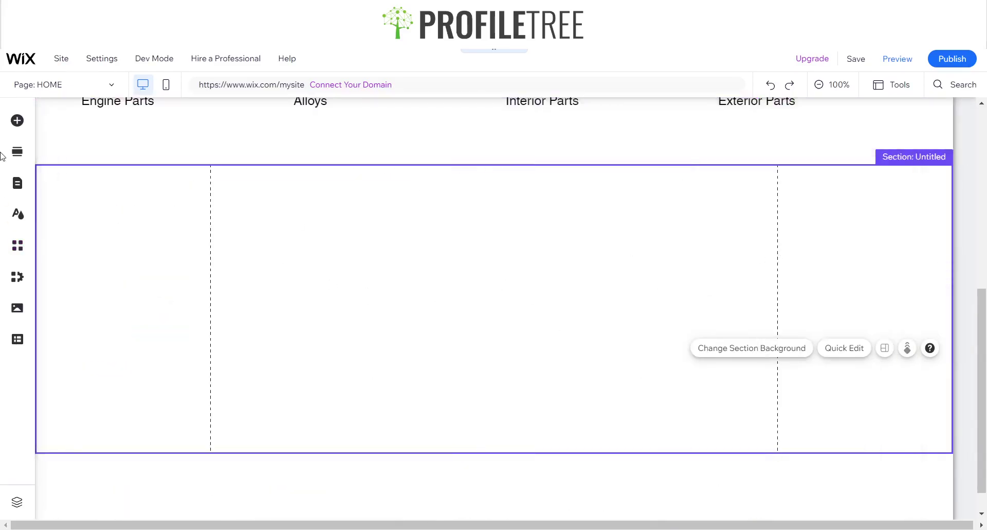
Step: Search the editor for "WiX Pro Gallery" and add the grid-style Pro Gallery below the car parts gallery
click(18, 121)
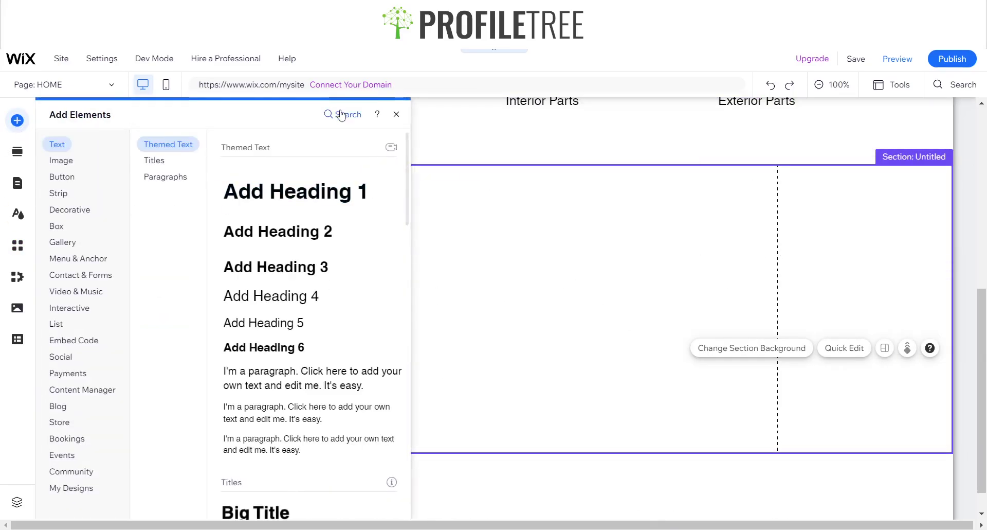
click(337, 114)
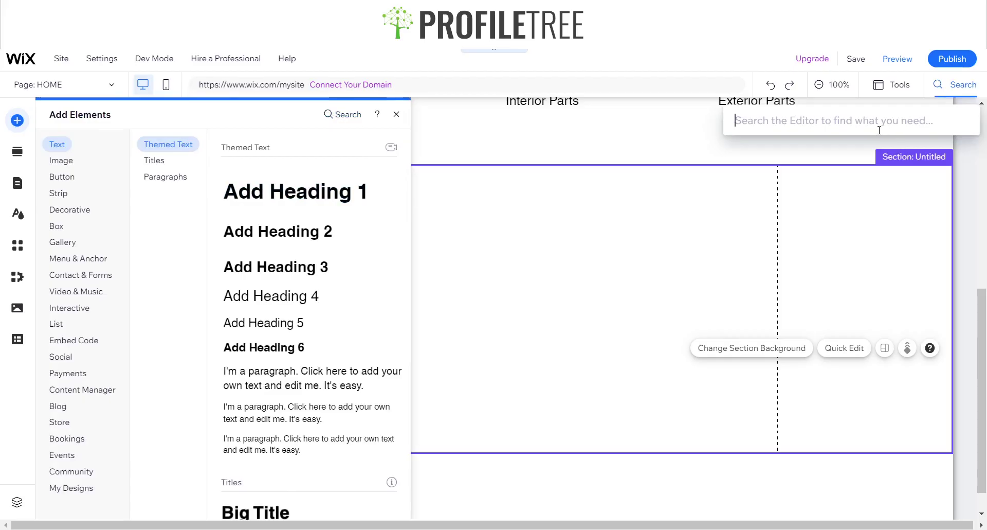
text(WiX)
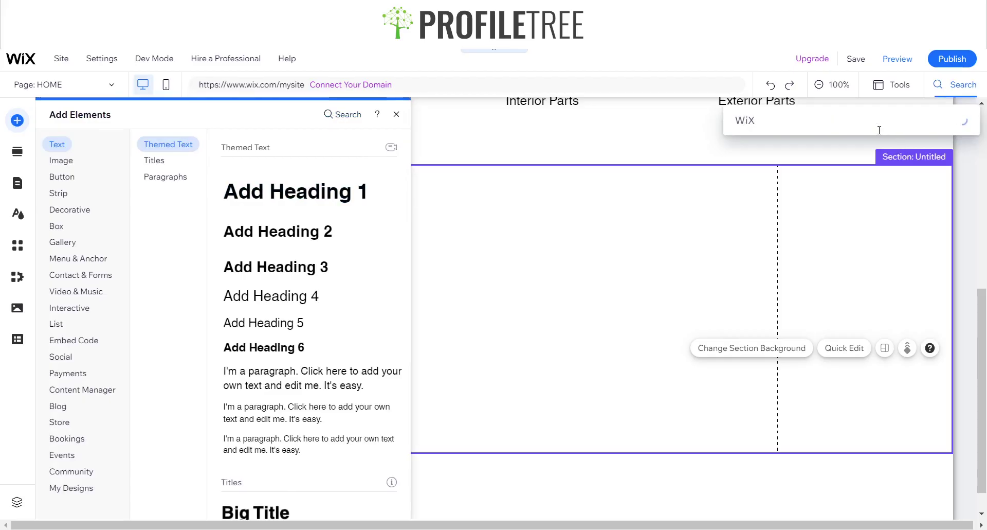
text( Pro Gallery)
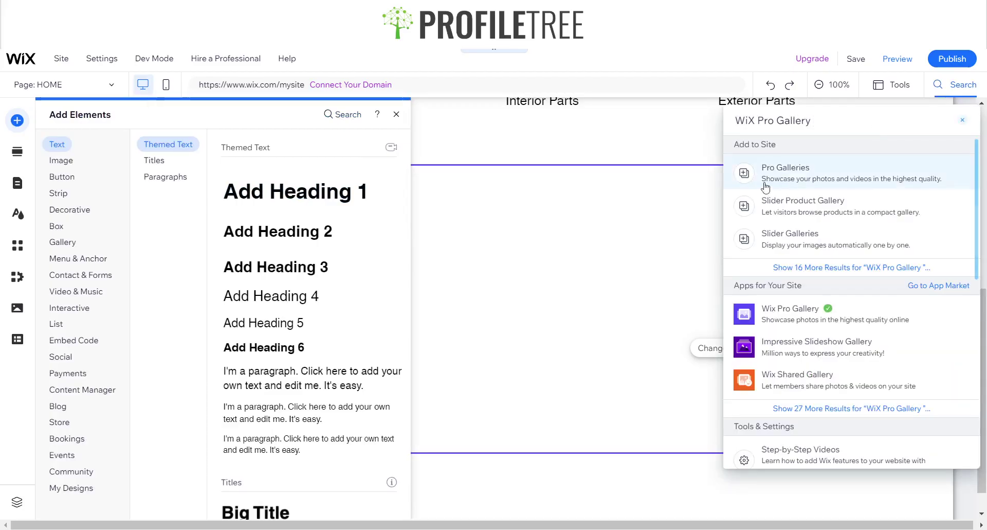
click(744, 178)
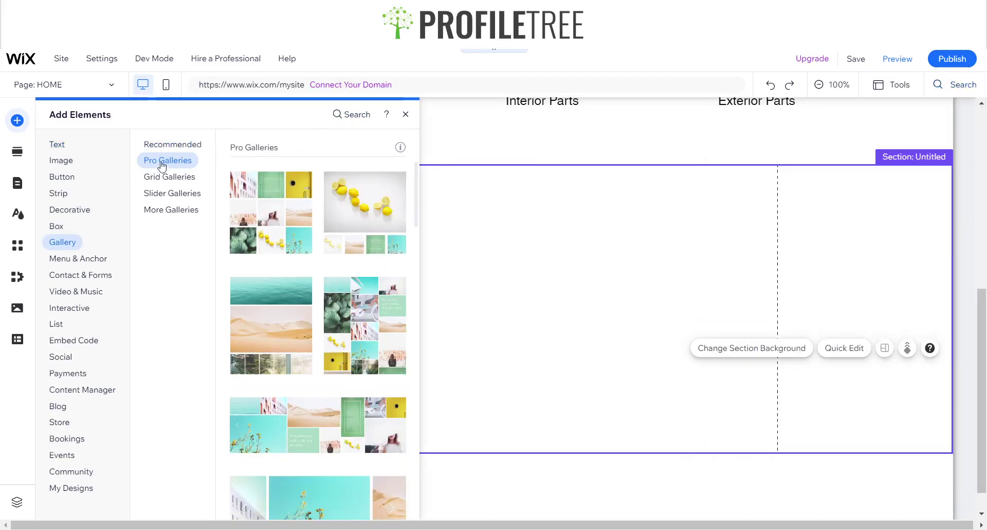
mouse_move(64, 250)
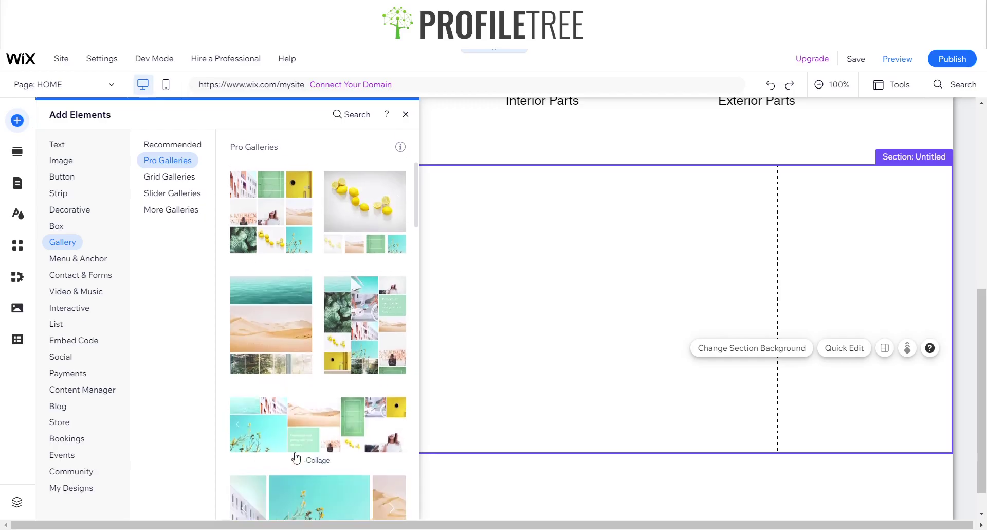
click(284, 210)
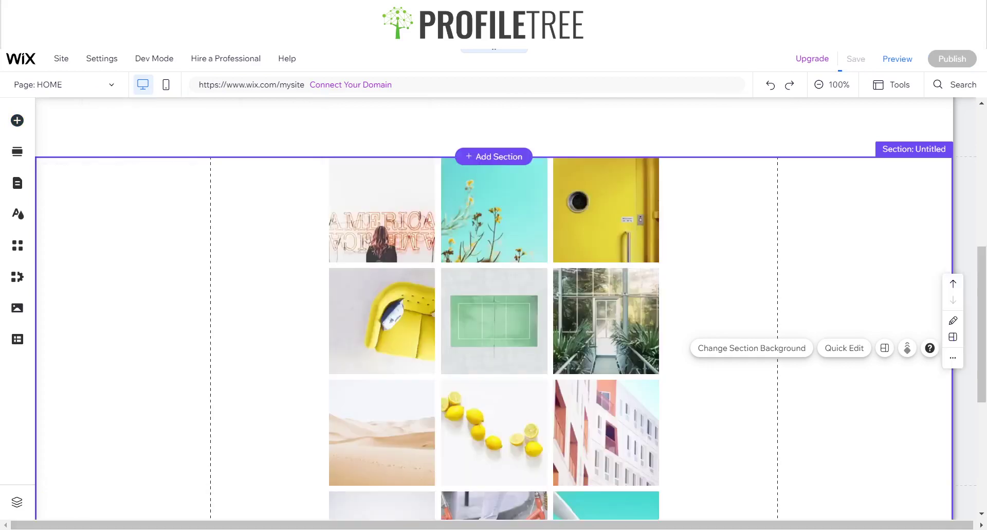
Step: Stretch the newly added Pro Gallery to full width
scroll(238, 405, down, 4)
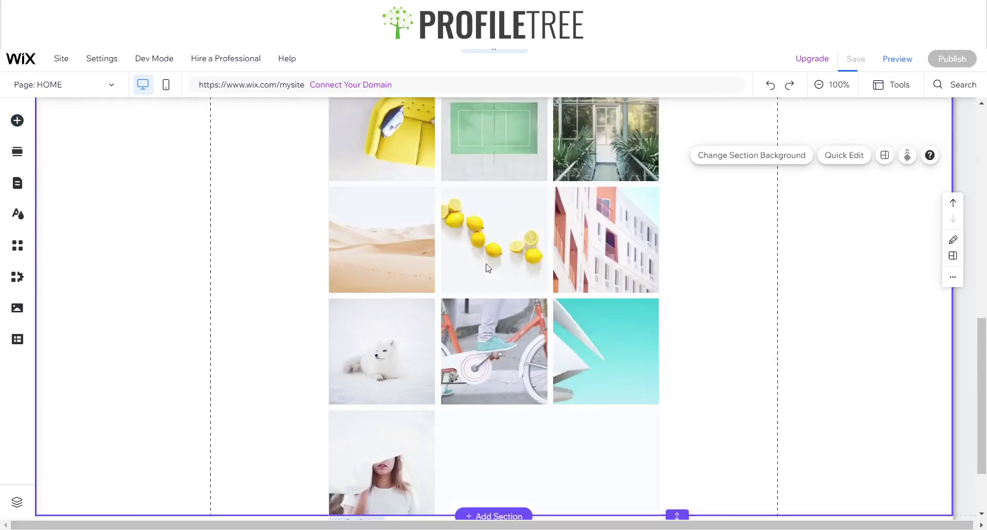
scroll(553, 352, up, 3)
click(494, 345)
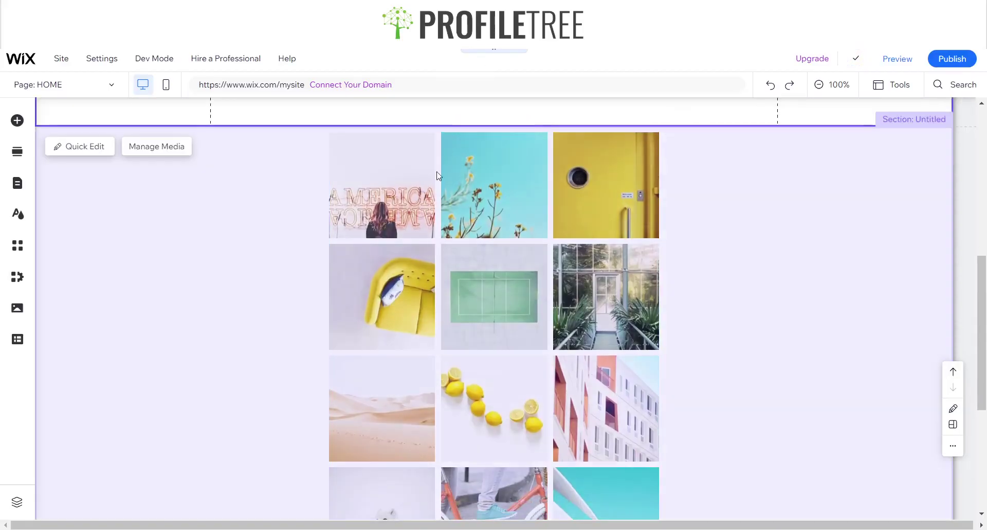
click(446, 214)
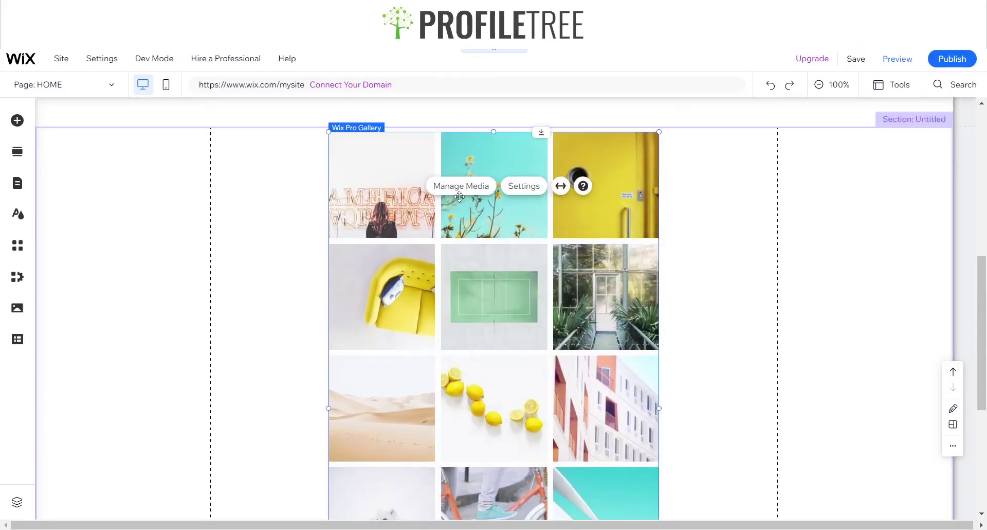
click(561, 187)
click(803, 185)
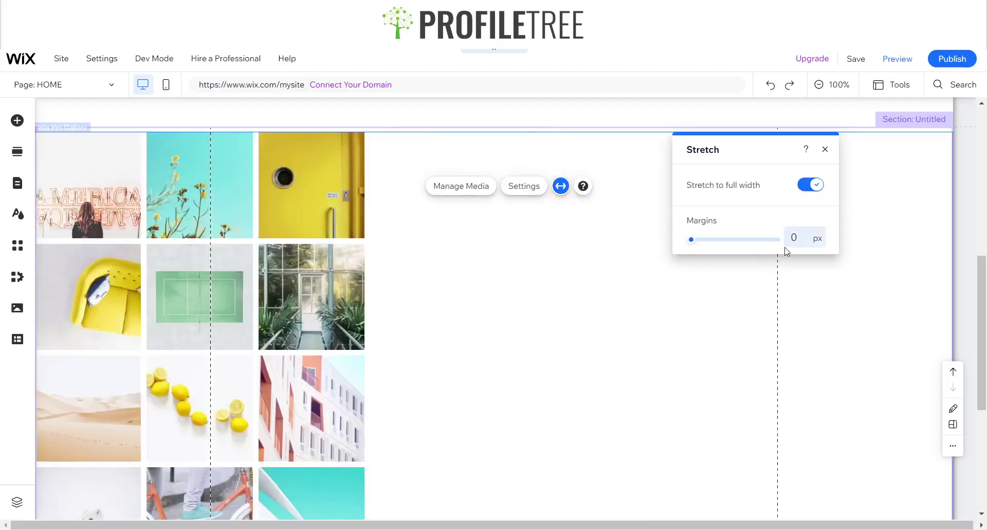
Step: Set the stretched gallery's margins to 80 px and close the stretch settings
click(814, 238)
click(813, 237)
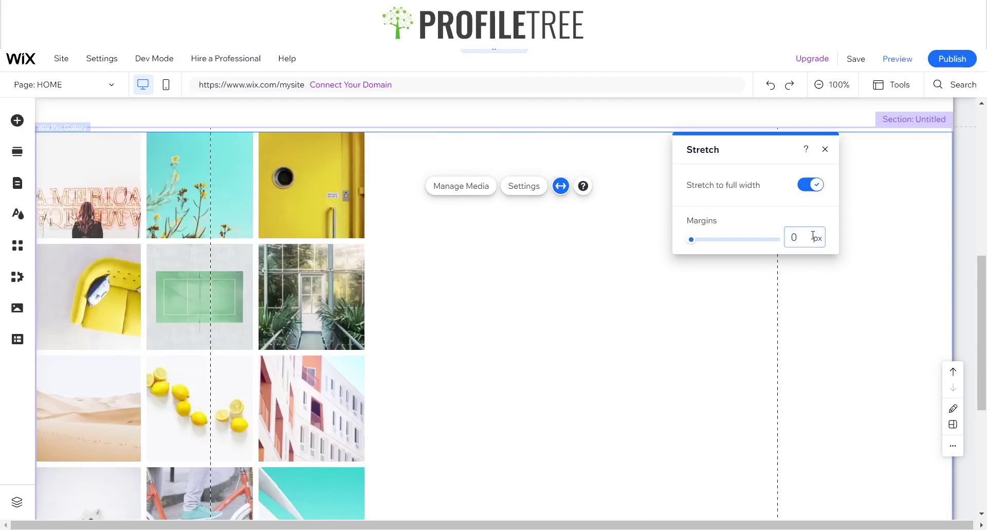
key(BackSpace)
text(80)
key(Return)
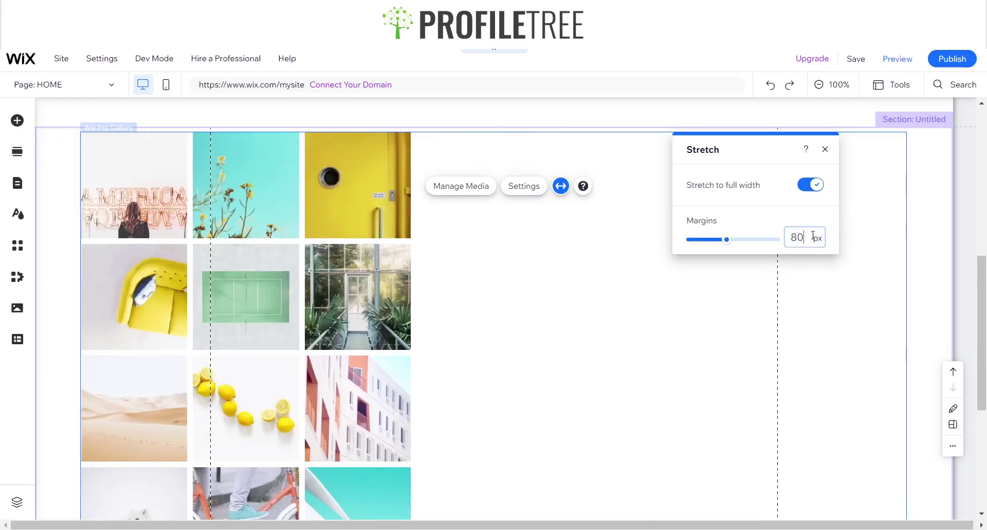
click(515, 359)
click(515, 359)
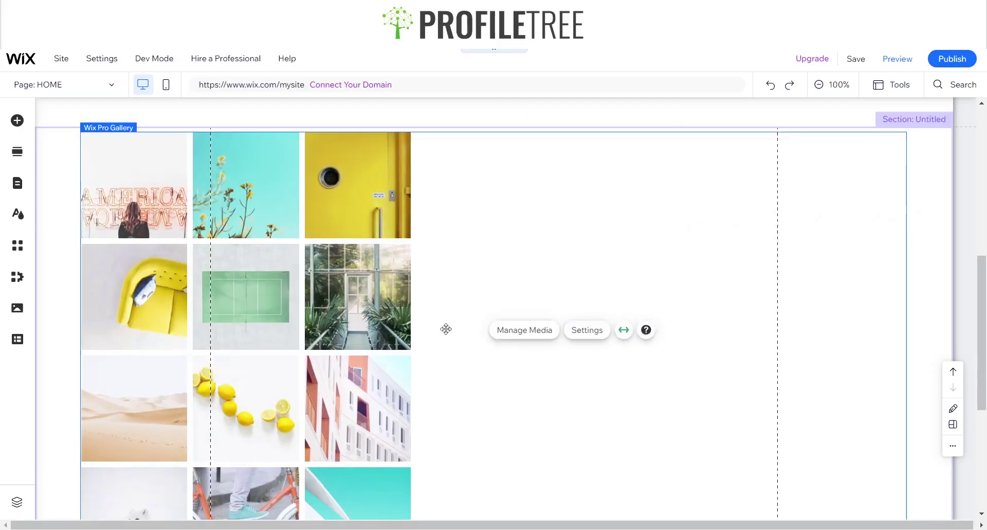
Step: Delete the new gallery's sample images except the neon sign, yellow sofa, green court and pink building
click(533, 336)
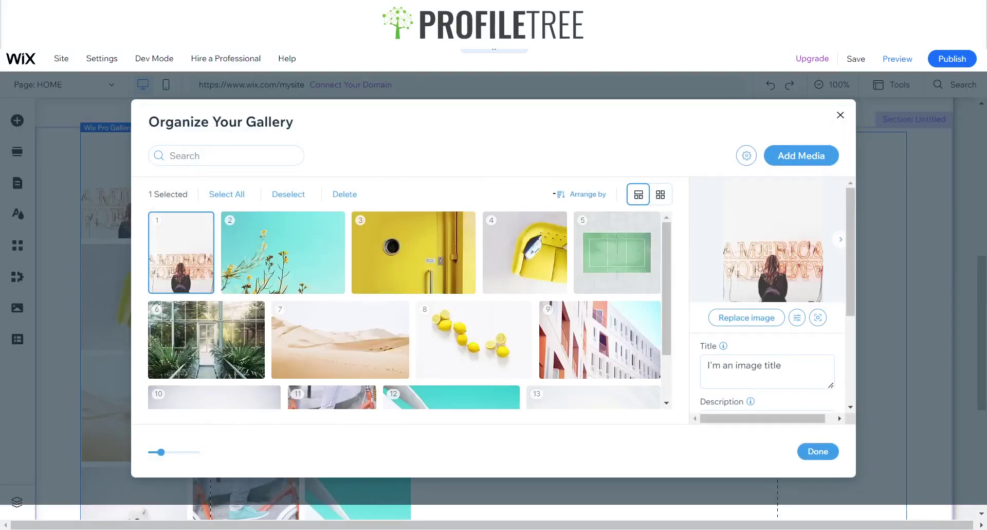
key(Escape)
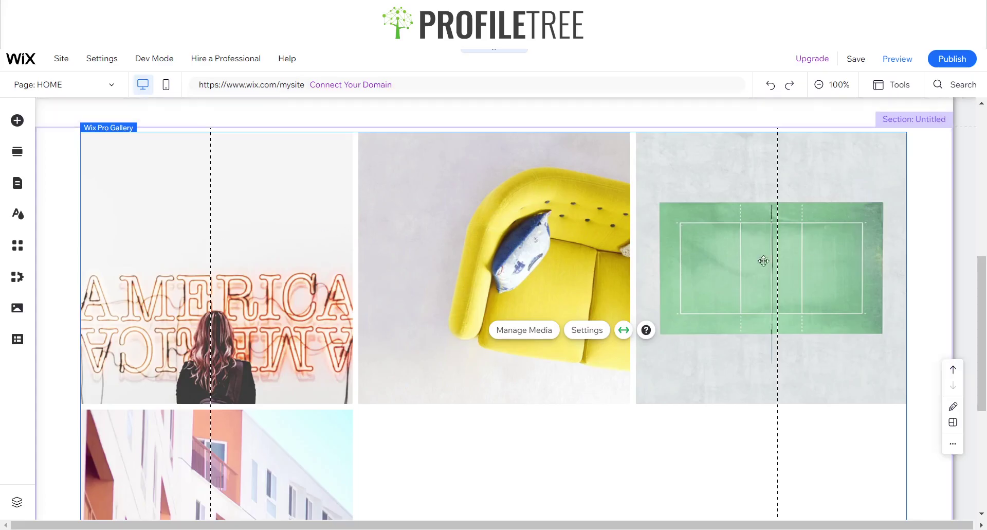
Step: Customize the four-image Pro Gallery's grid layout to use a 3:4 image ratio
click(586, 330)
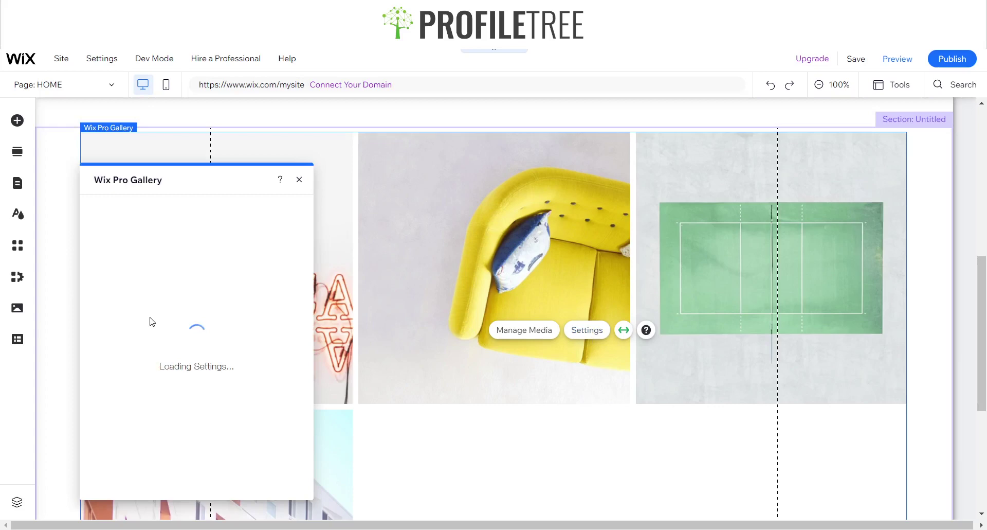
drag(162, 177, 450, 155)
click(399, 208)
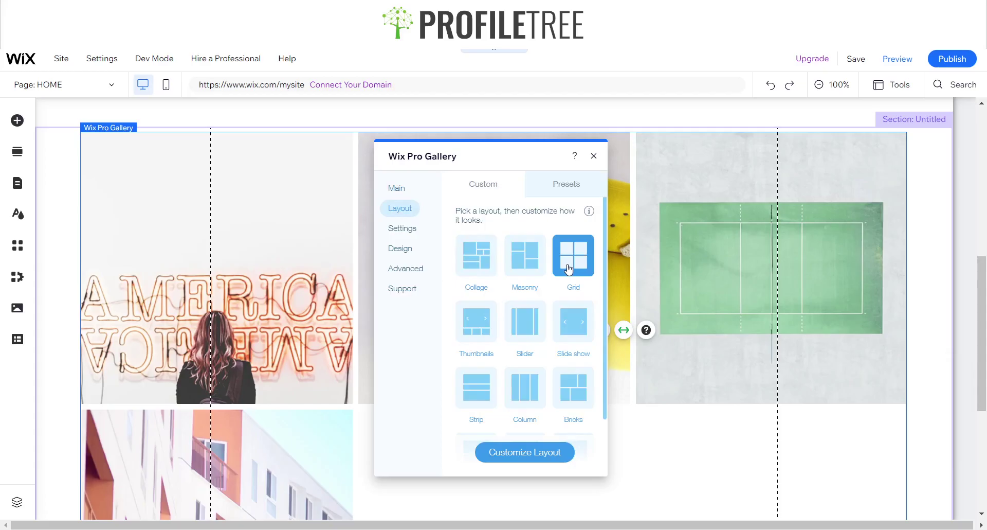
click(497, 452)
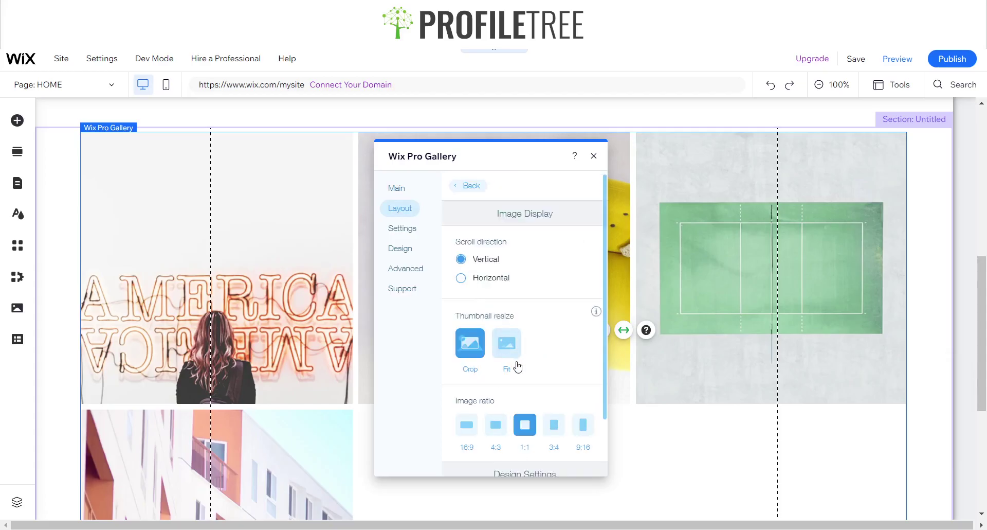
scroll(517, 366, down, 1)
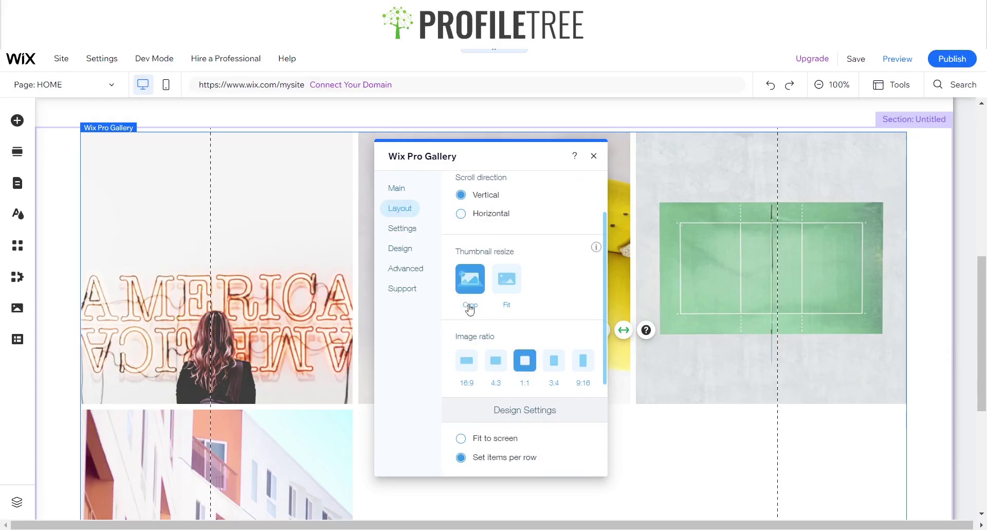
click(554, 361)
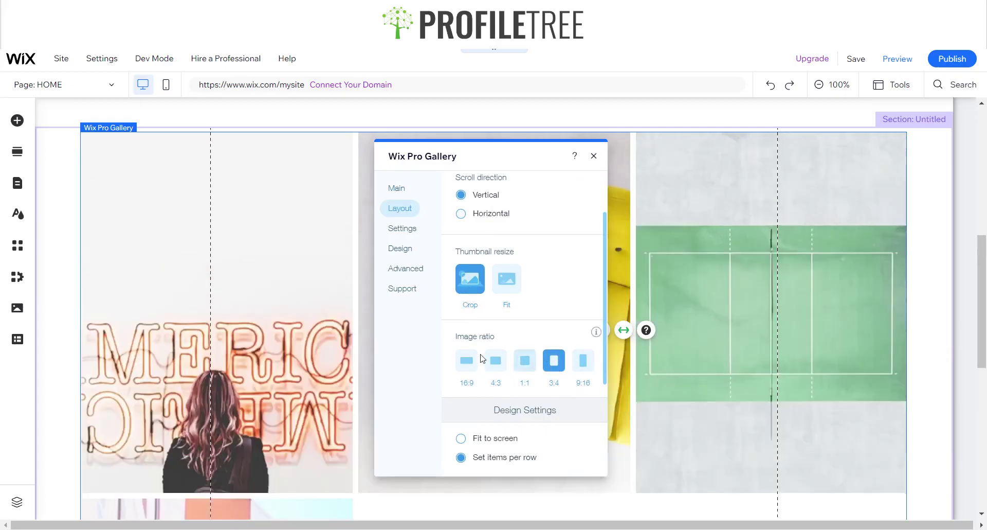
Step: Set the gallery layout to 4 images per row with a spacing of 40
scroll(478, 355, down, 3)
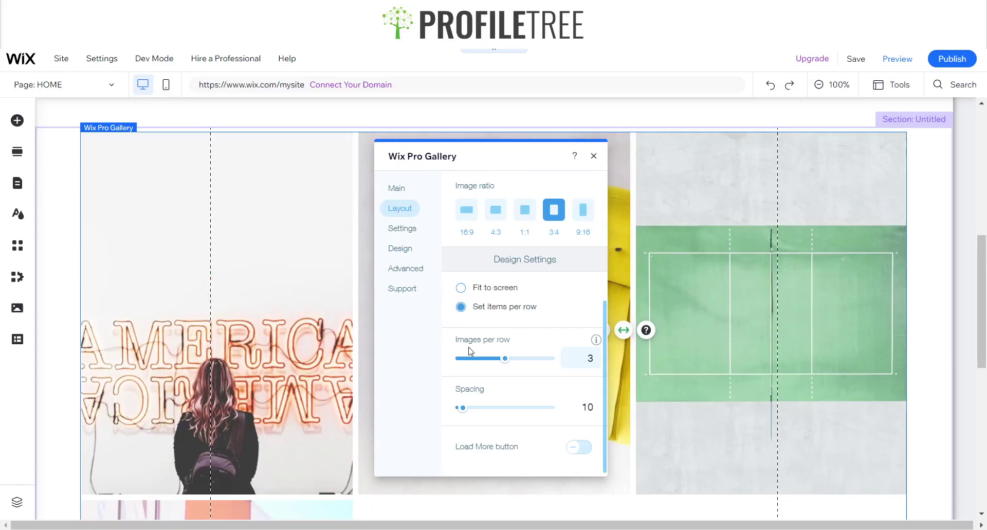
click(585, 357)
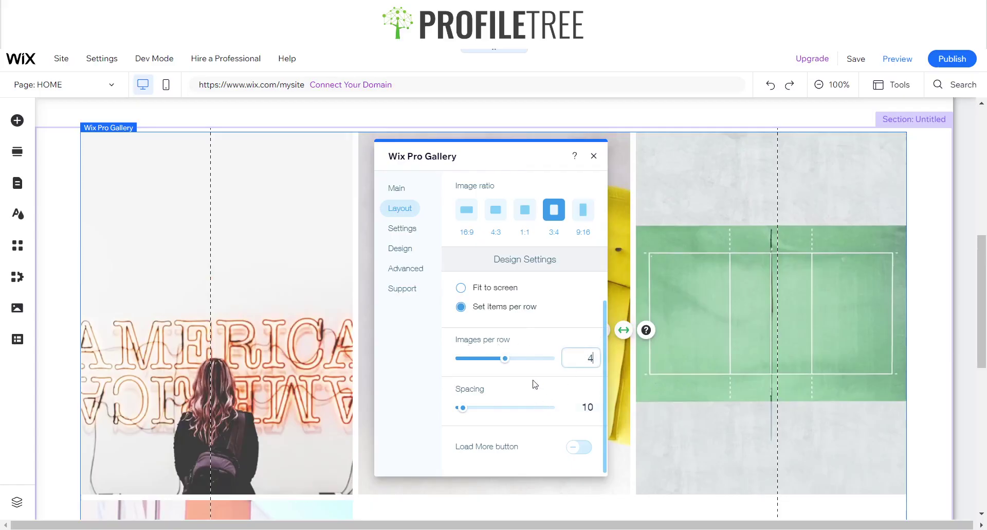
click(579, 415)
text(40)
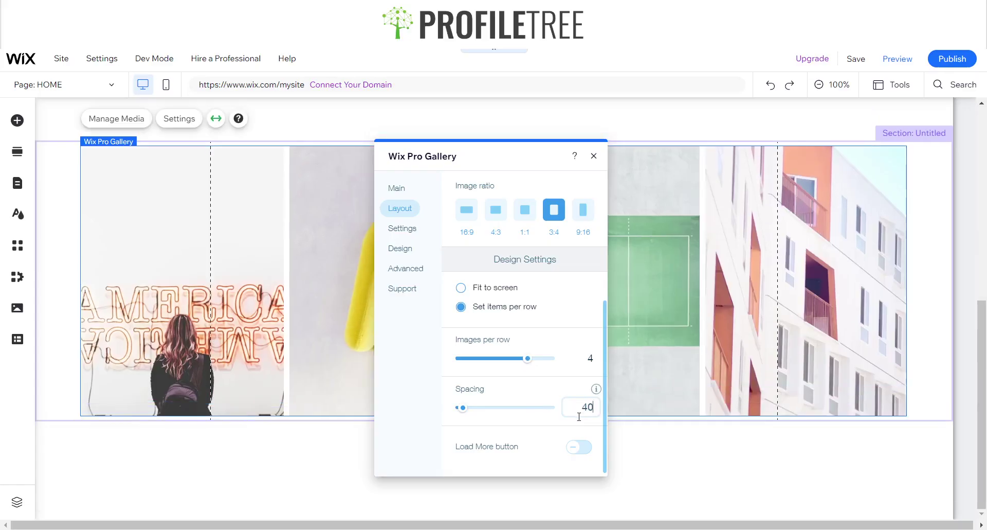
key(Return)
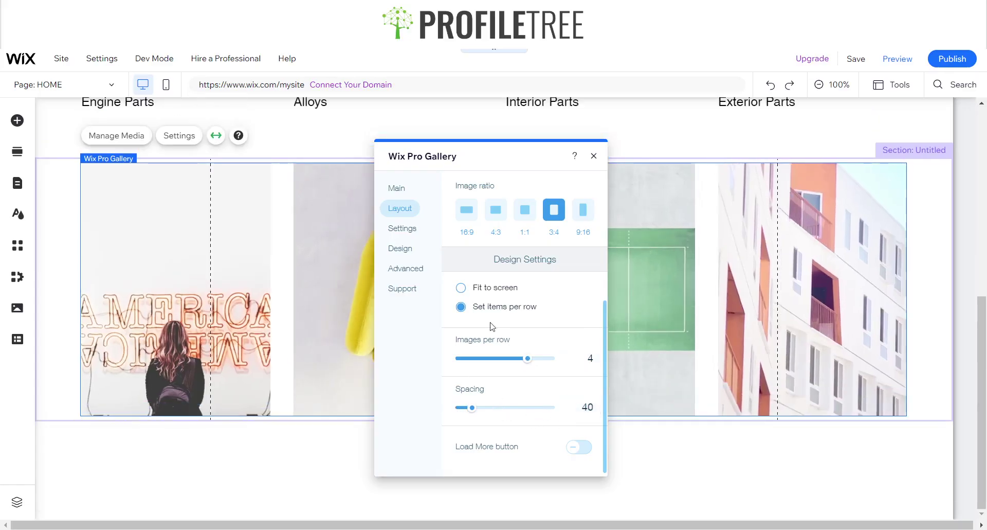
Step: Review the gallery's click action and social settings, close the gallery settings, and preview the page
scroll(514, 277, up, 3)
click(403, 231)
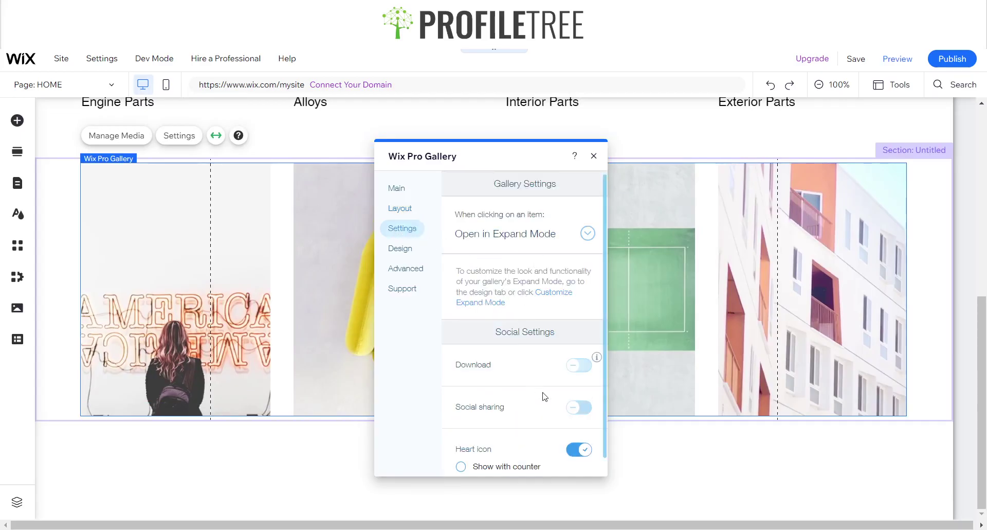
scroll(478, 459, down, 1)
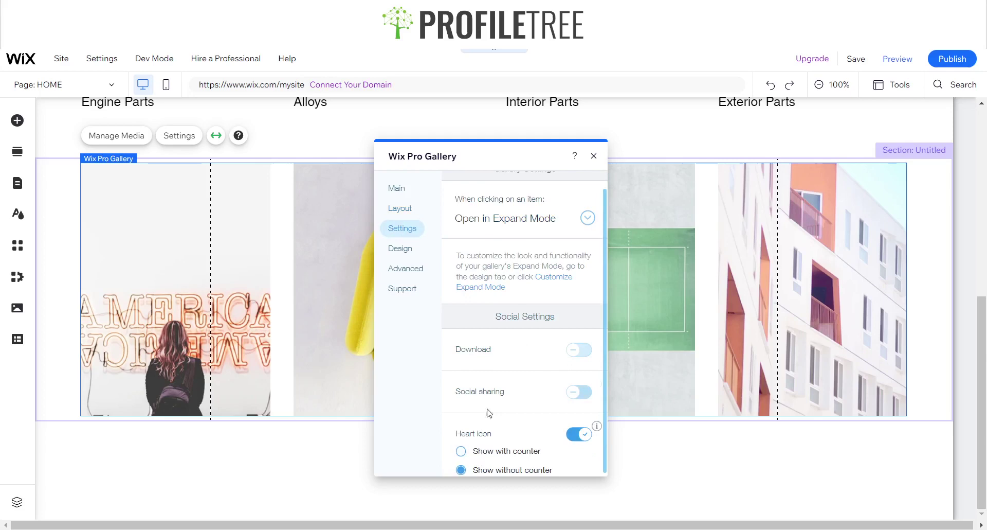
click(593, 155)
click(895, 59)
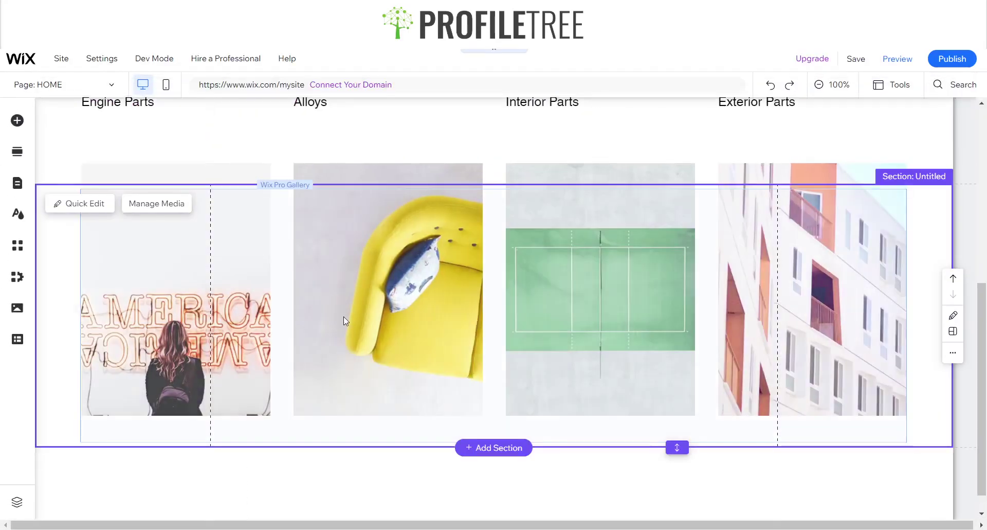
Step: Turn off the heart icon in the new gallery's social settings, leaving downloads disabled
click(345, 316)
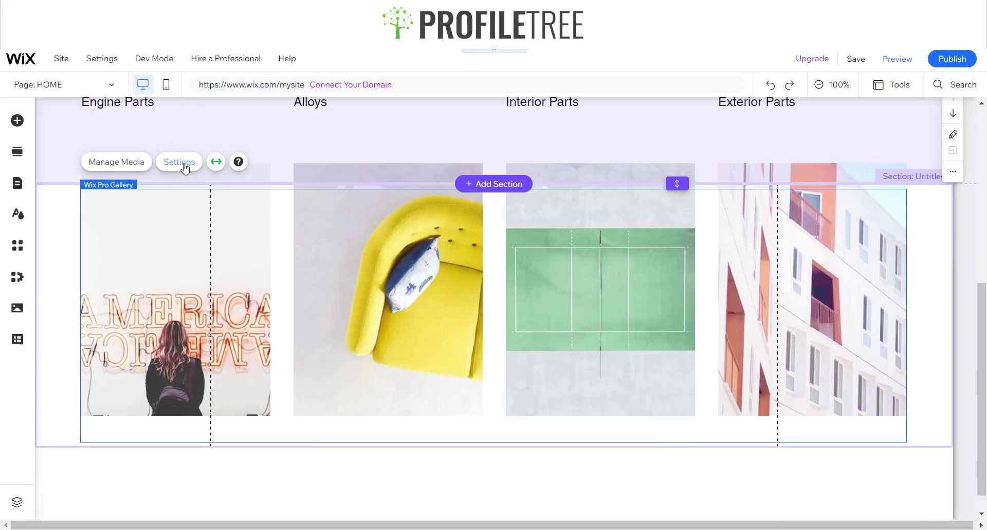
click(179, 162)
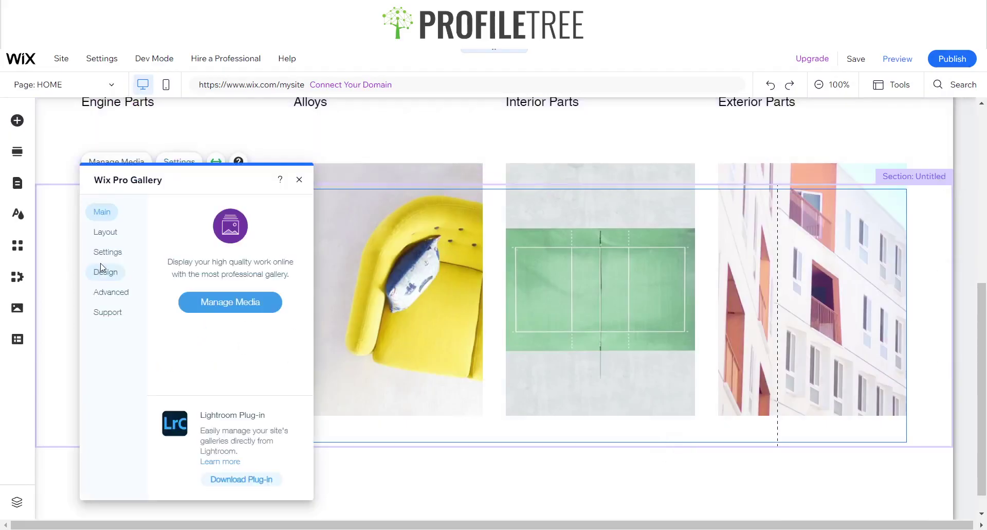
click(108, 252)
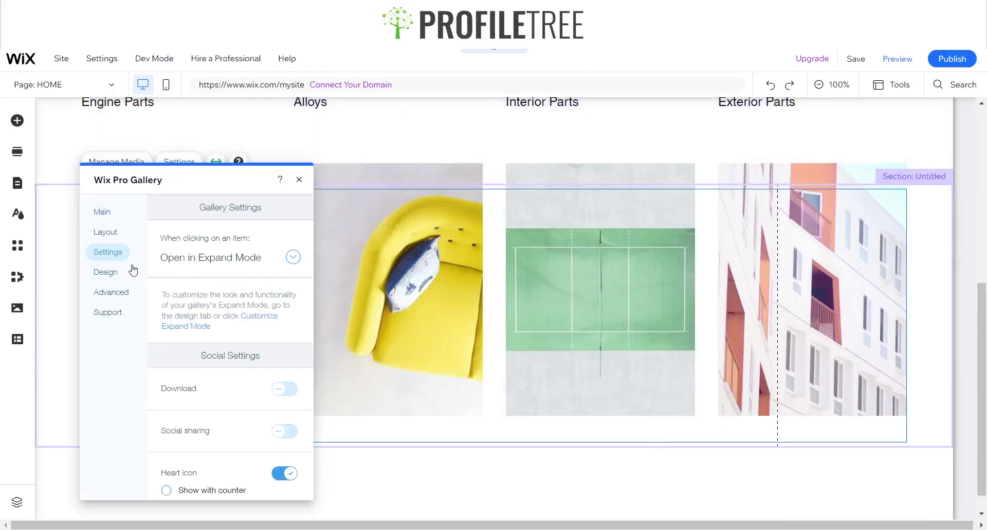
click(288, 475)
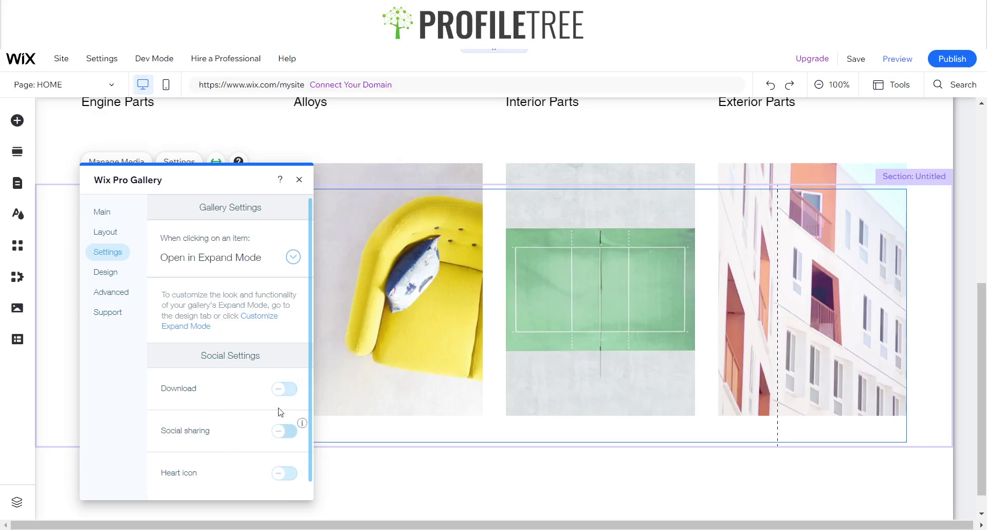
click(285, 389)
click(285, 389)
Step: Set the gallery overlay's icon color to black (#000000)
click(105, 277)
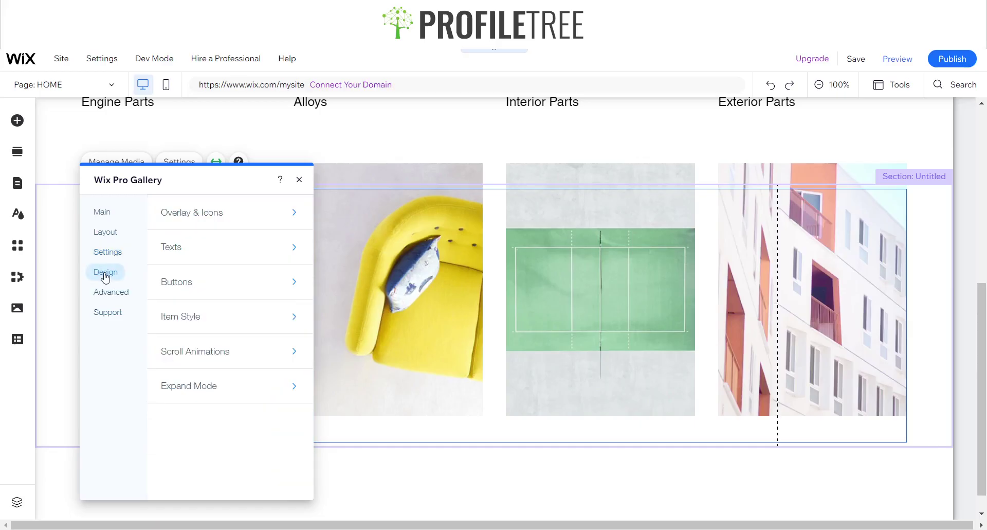
click(206, 215)
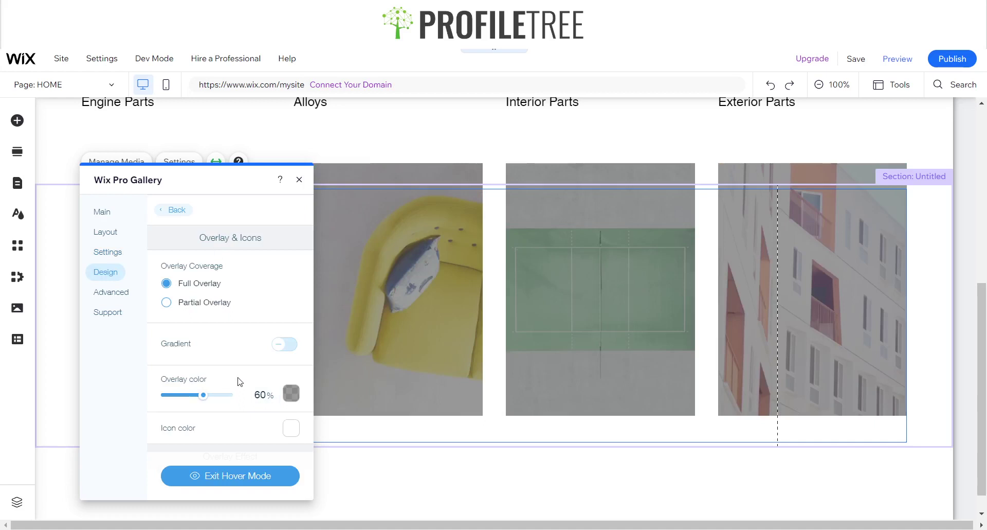
scroll(271, 387, down, 3)
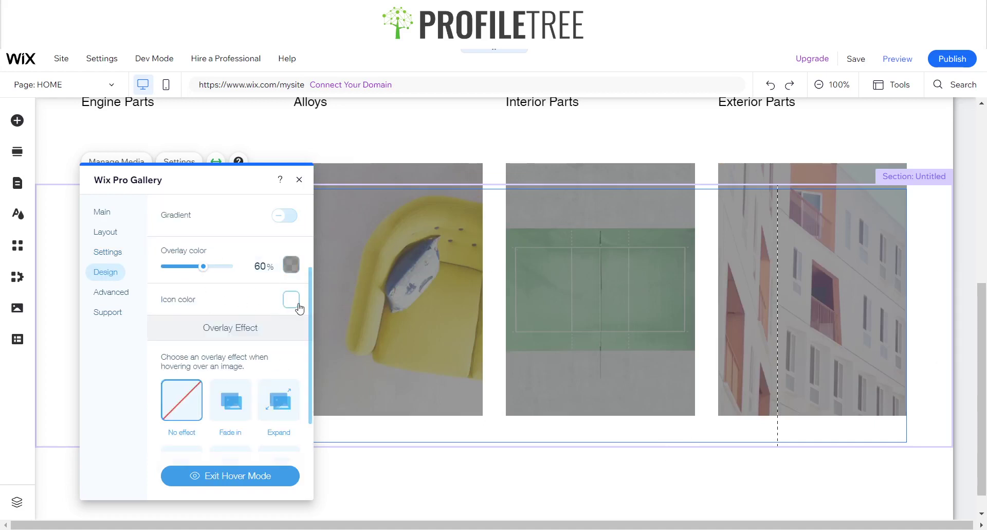
click(291, 299)
click(422, 358)
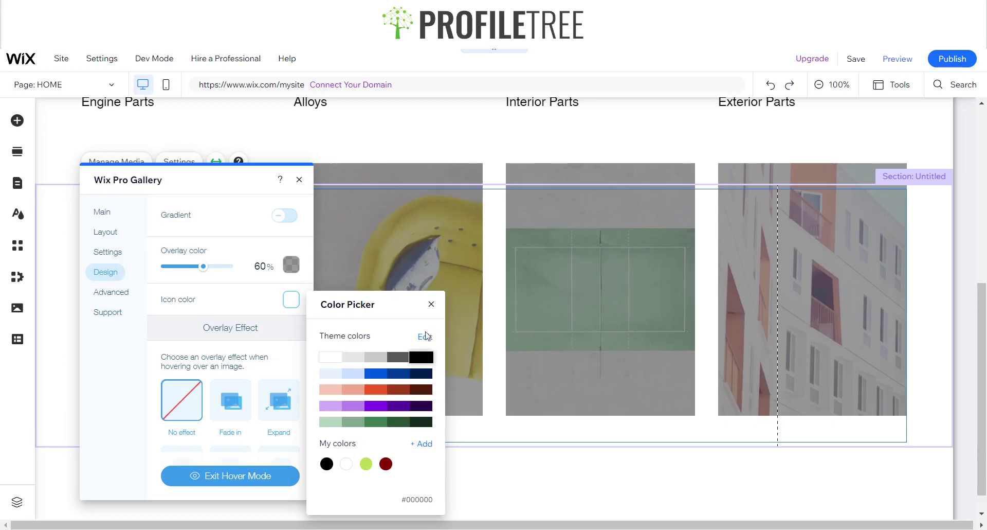
click(432, 305)
Step: Apply the Expand overlay effect to the gallery images and return to the design options
scroll(218, 387, down, 1)
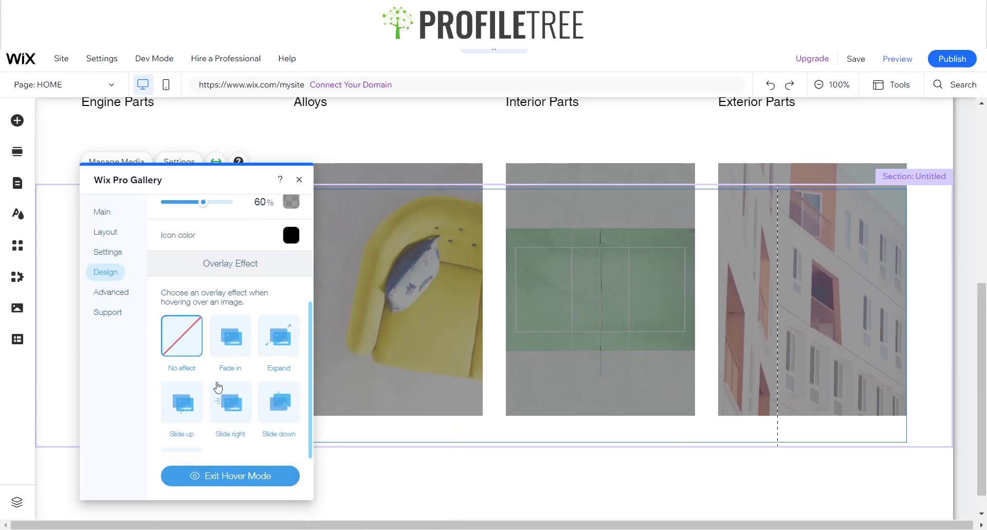
click(276, 347)
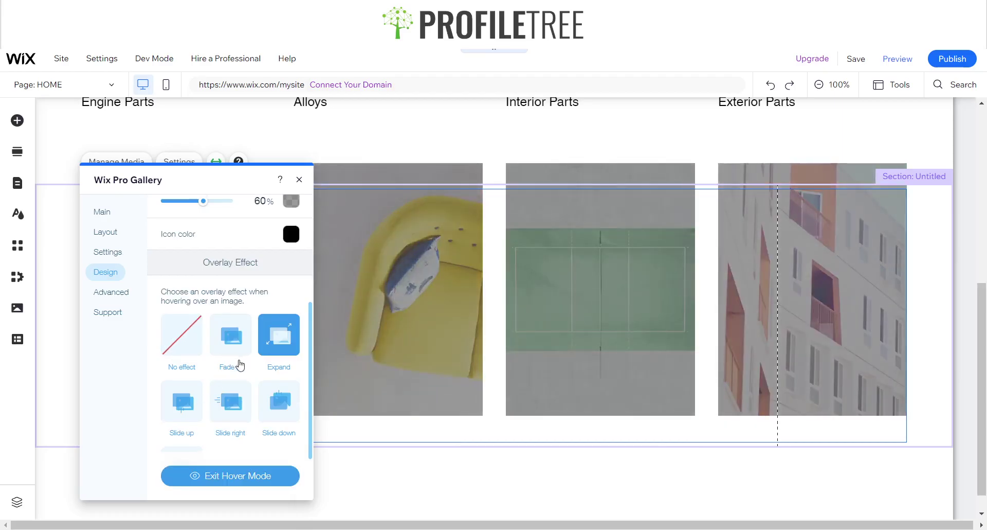
scroll(240, 365, down, 1)
scroll(242, 371, up, 4)
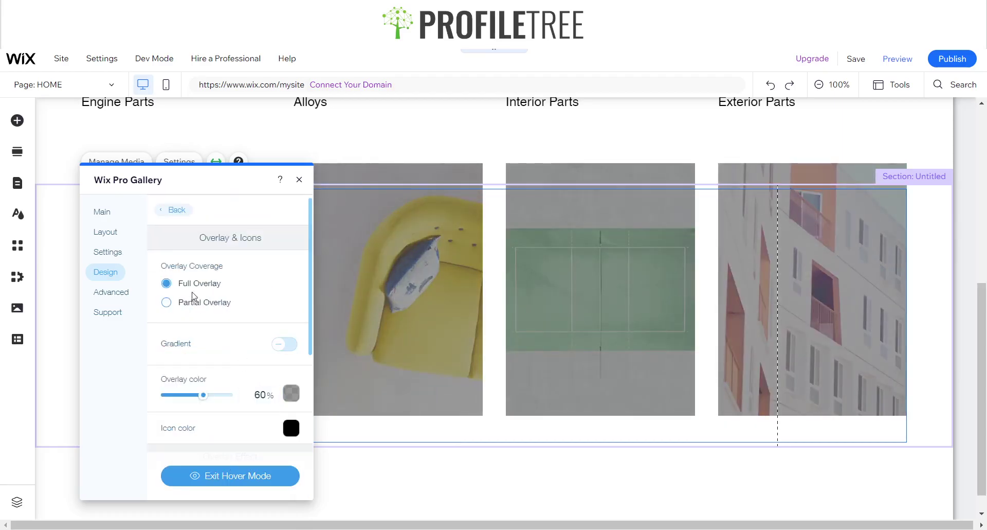
click(171, 209)
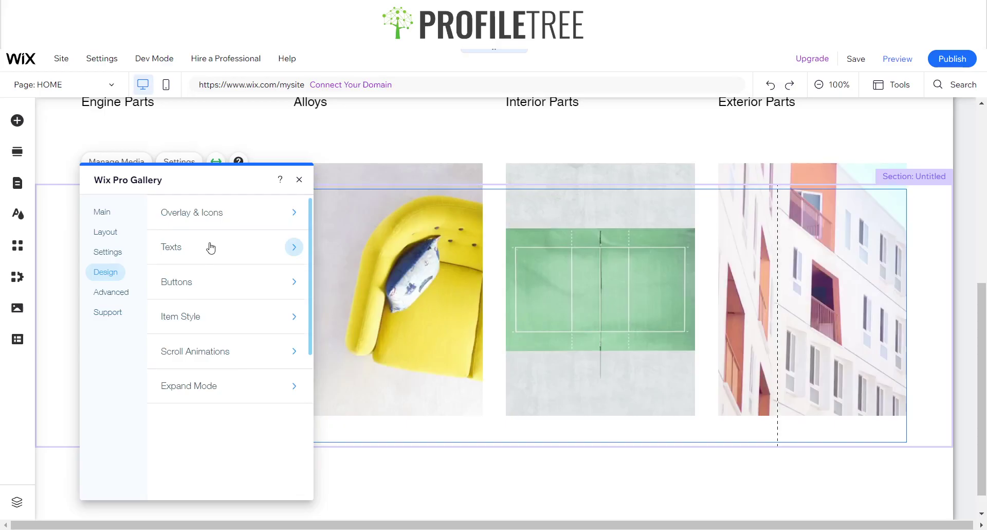
Step: Display each gallery image's title underneath the image, without the description
click(210, 247)
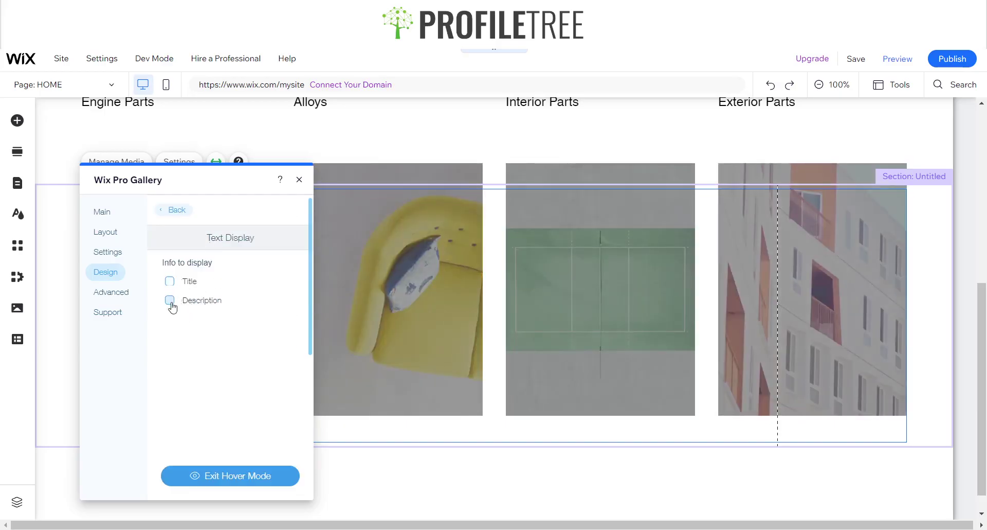
click(168, 283)
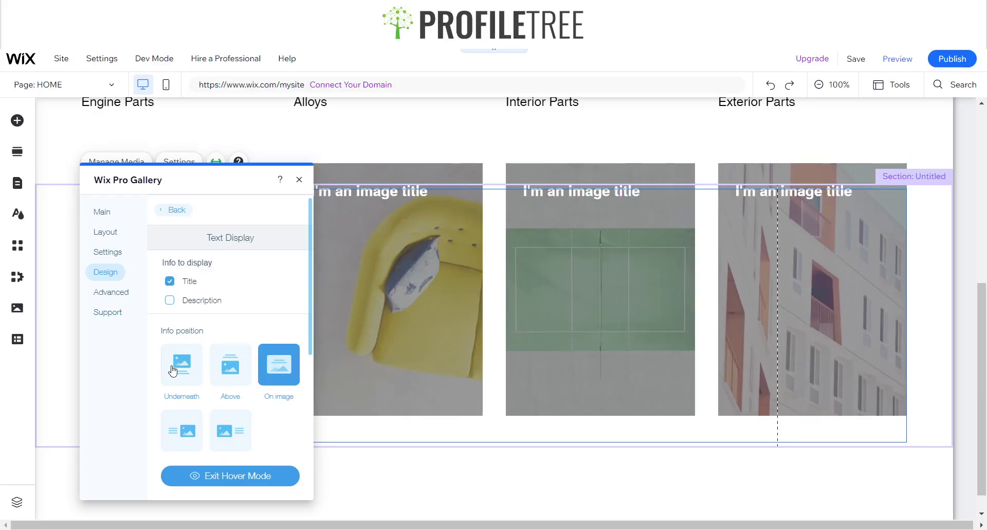
click(177, 370)
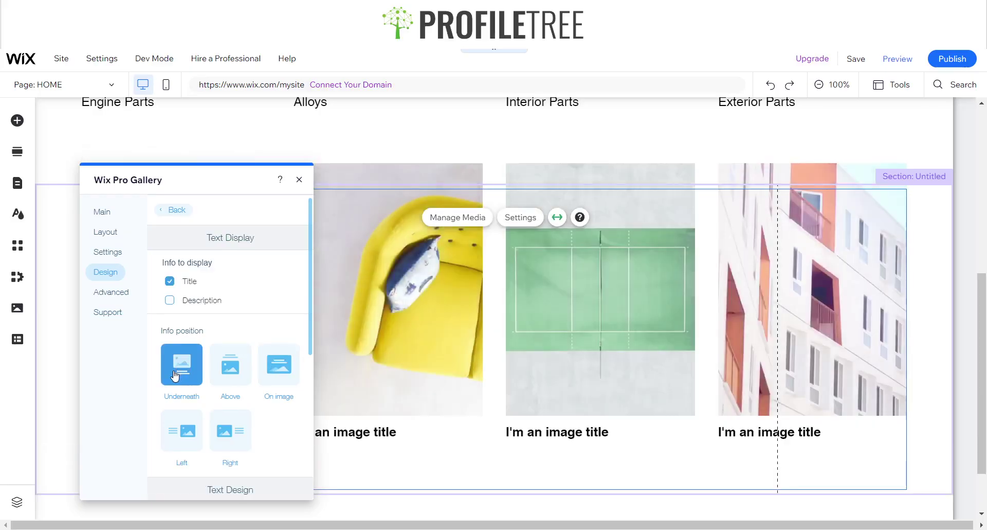
click(172, 210)
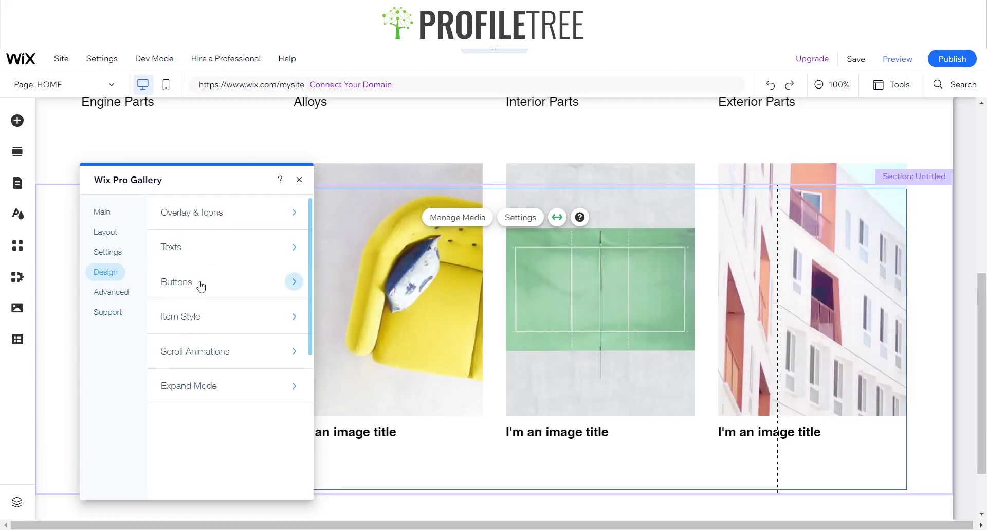
Step: Apply the Zoom in hover effect in the gallery's item style and return to the design options
click(231, 318)
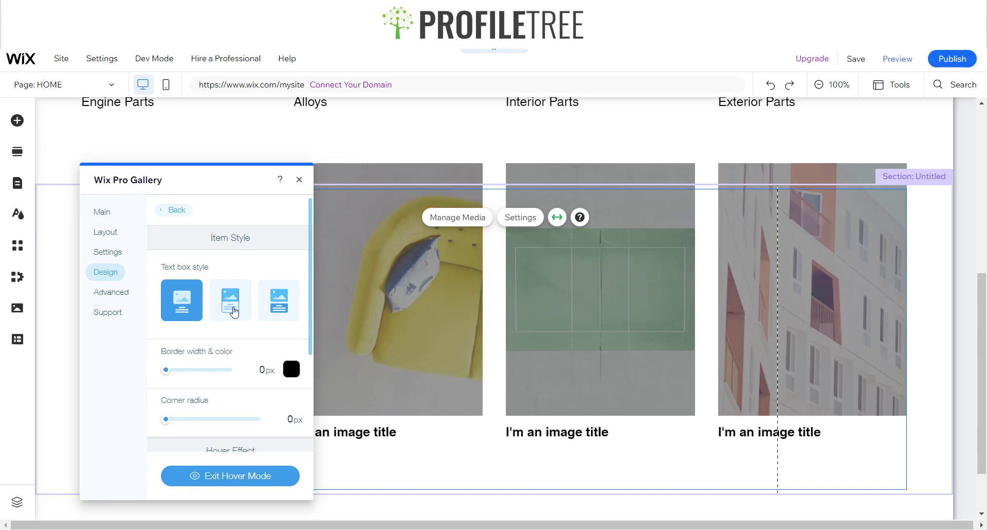
scroll(267, 332, down, 5)
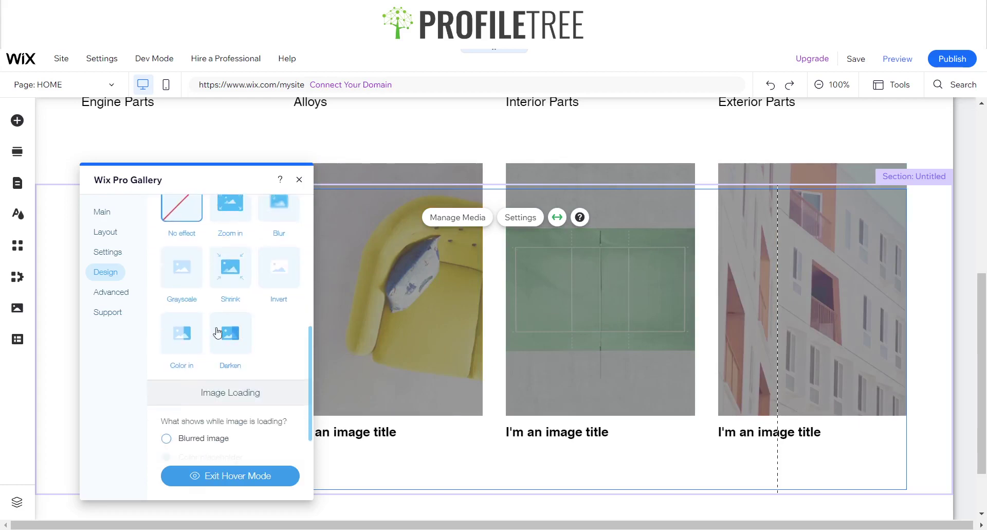
scroll(230, 293, up, 1)
scroll(235, 282, up, 2)
click(231, 393)
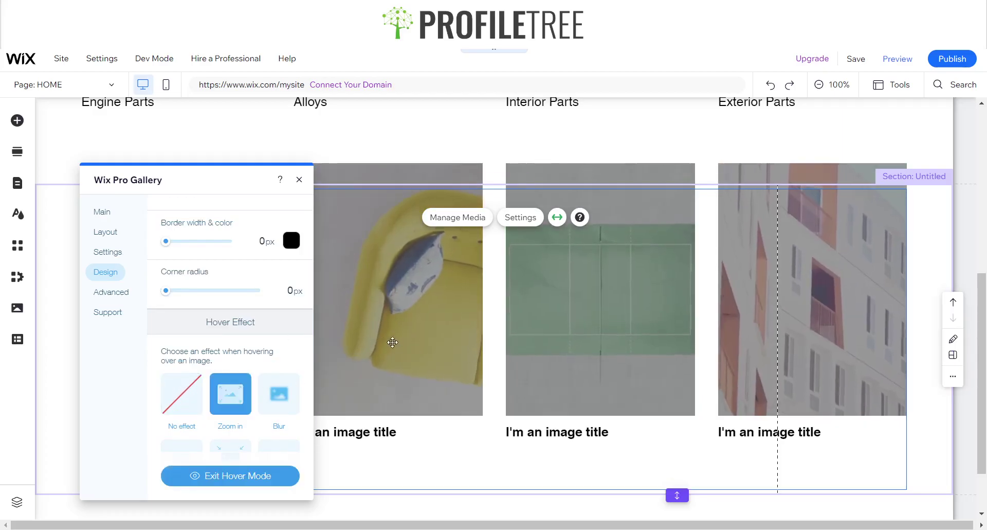
scroll(179, 267, up, 2)
click(171, 228)
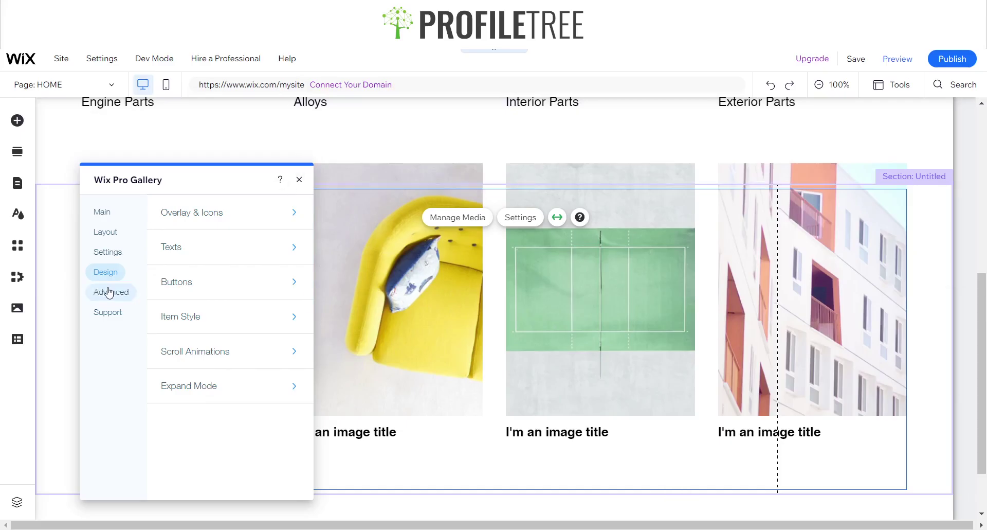
Step: Review the gallery's advanced video, general and image quality settings
click(109, 292)
scroll(173, 333, down, 4)
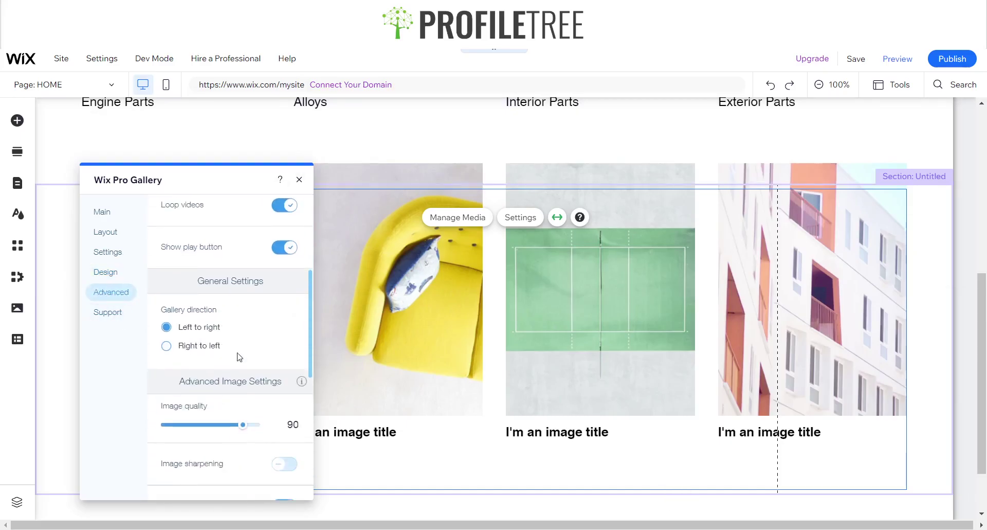
scroll(208, 309, up, 3)
scroll(206, 257, up, 2)
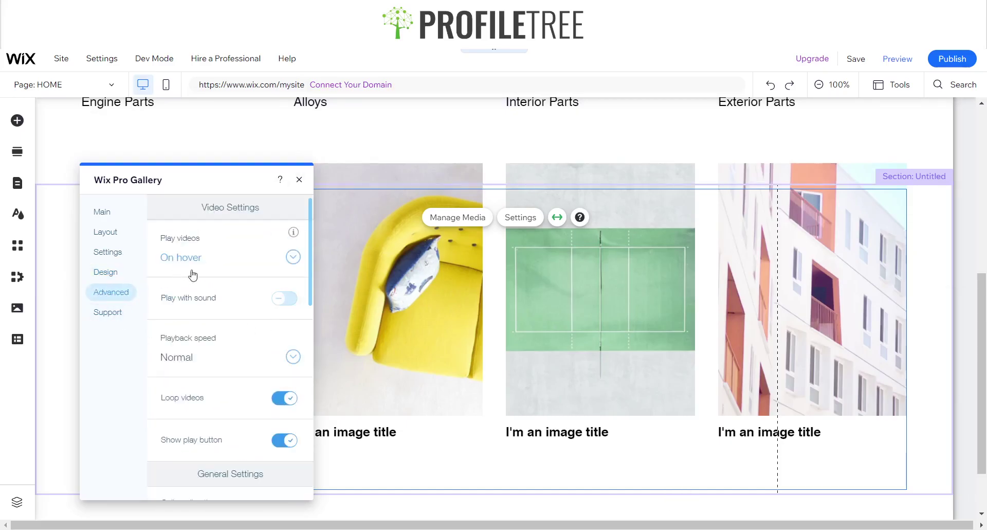
scroll(177, 370, down, 5)
scroll(167, 399, down, 2)
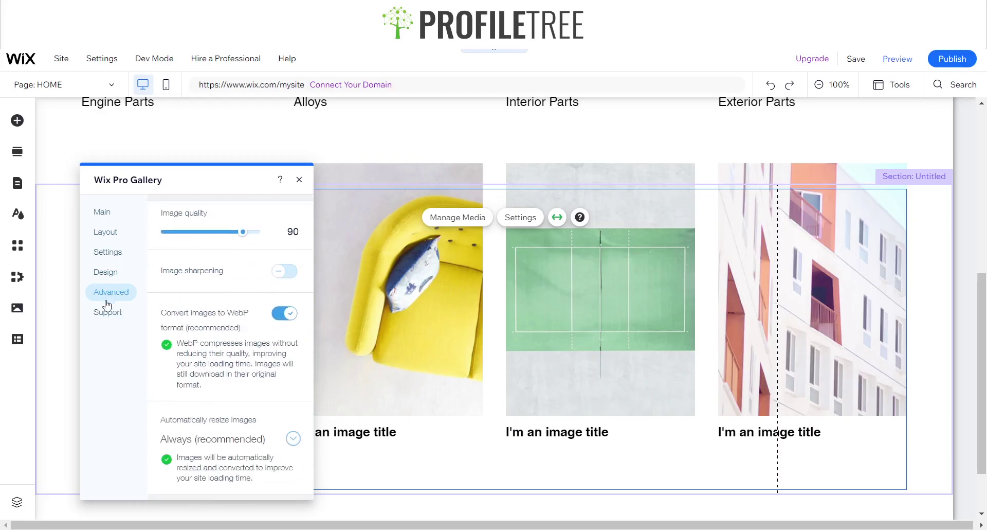
Step: Review the gallery's support and help resources and close its settings
click(108, 311)
scroll(206, 382, down, 4)
scroll(205, 382, up, 4)
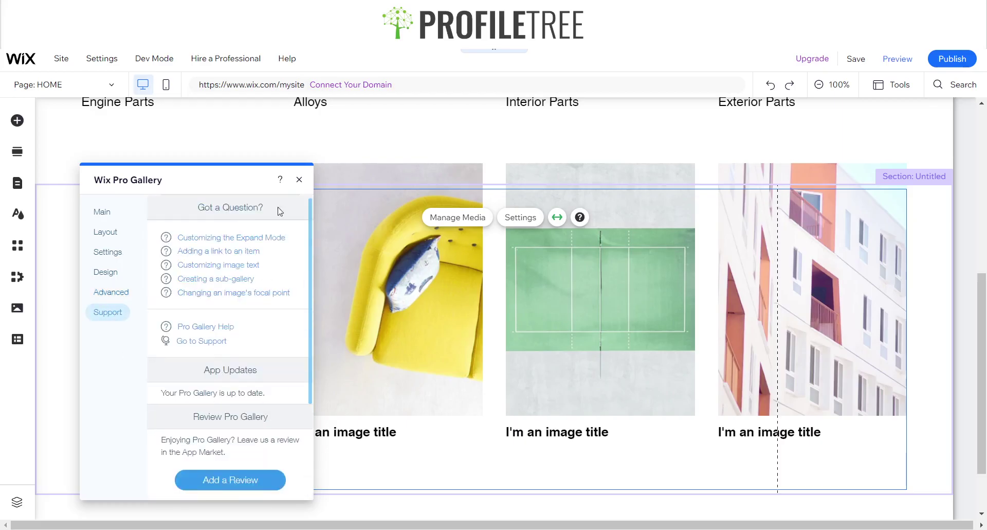
click(299, 179)
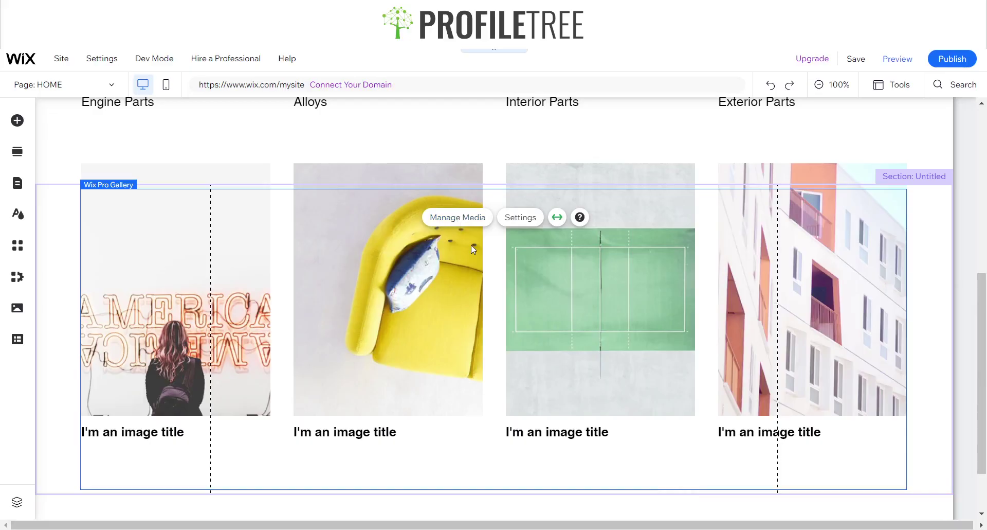
Step: Open the placeholder gallery's media manager and start replacing its first image, the neon America sign
click(459, 224)
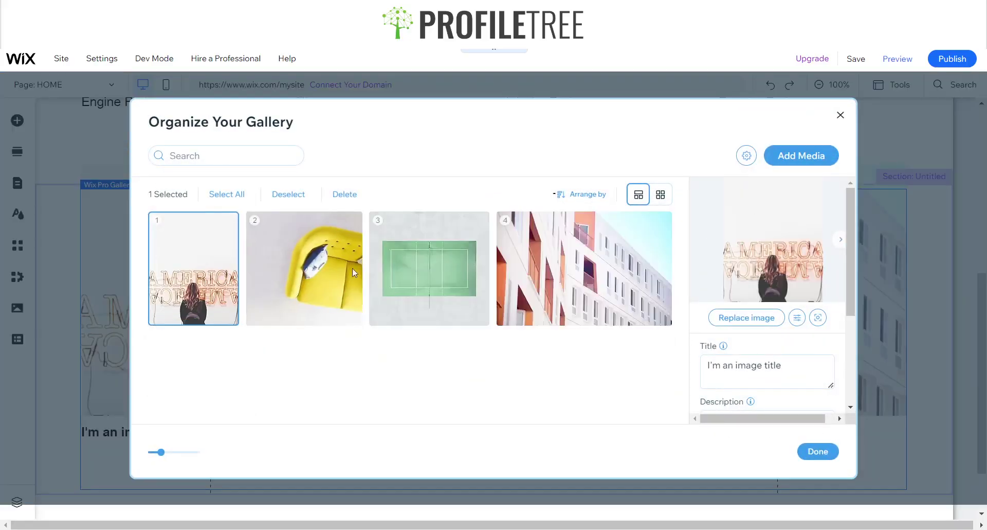
drag(794, 366, 702, 371)
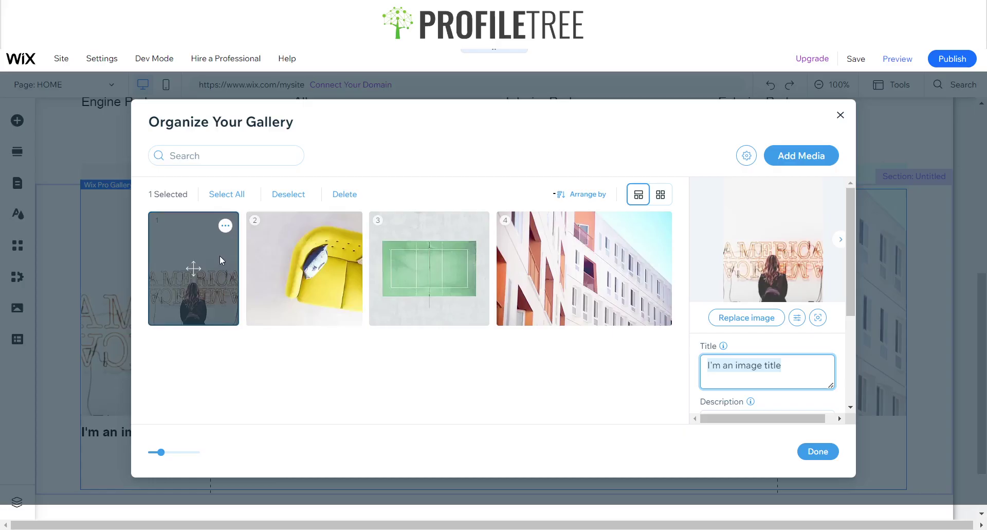
click(233, 285)
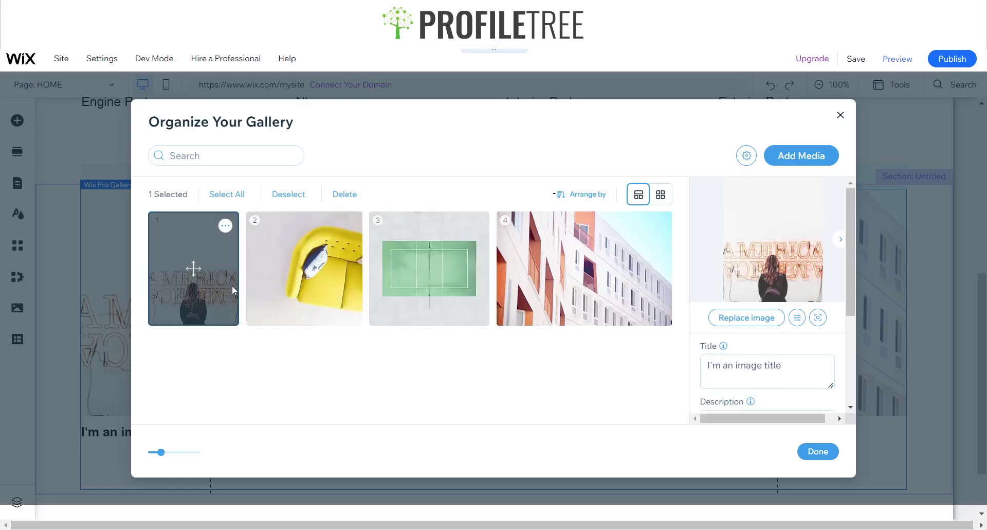
click(756, 321)
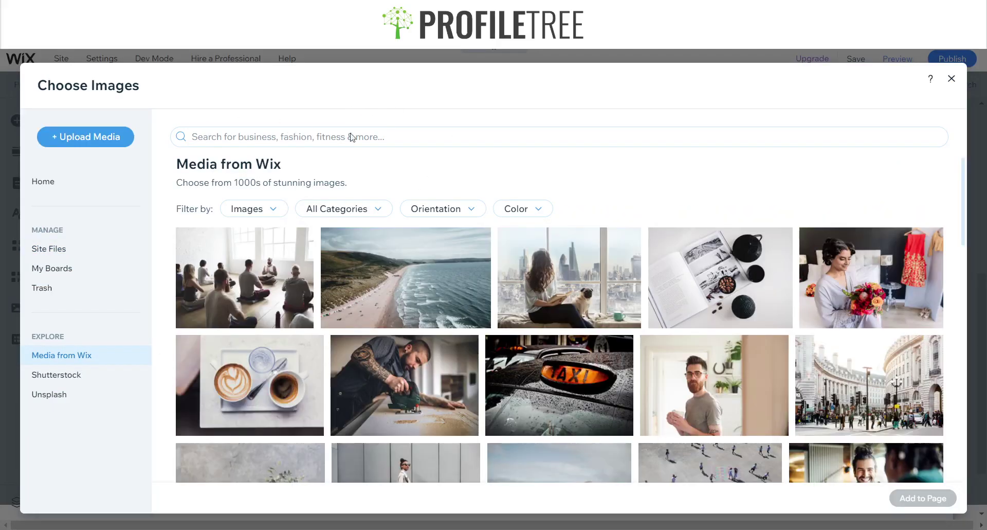
Step: Search the Media from Wix library for fashion images
click(355, 137)
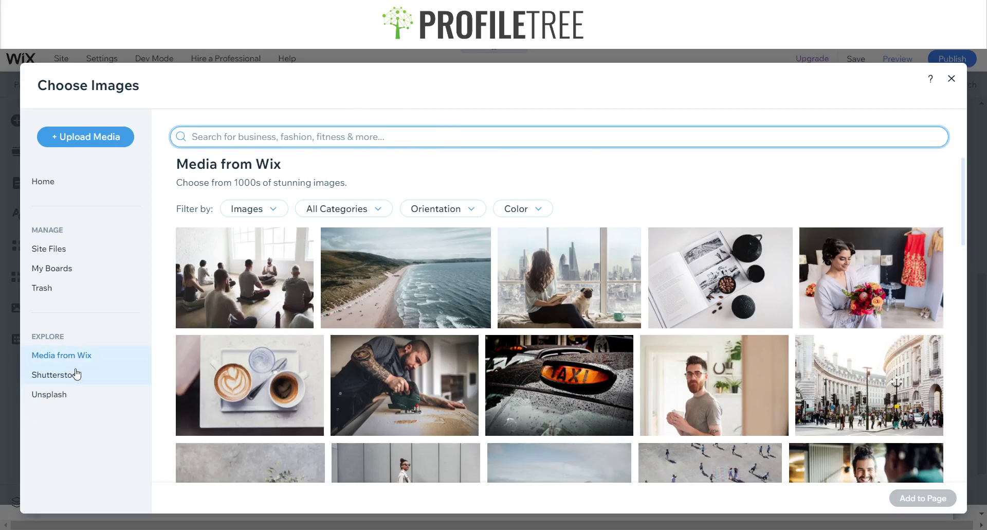
text(fashion)
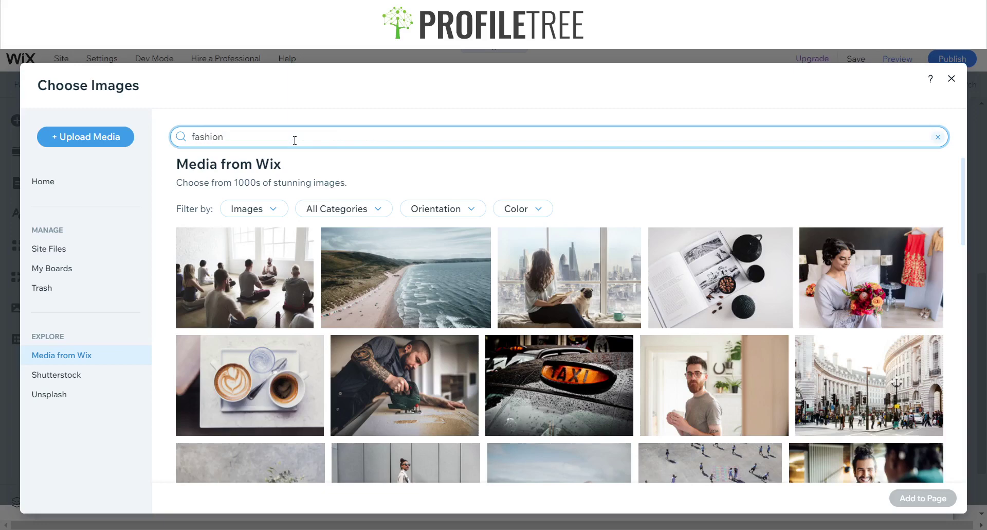
key(Return)
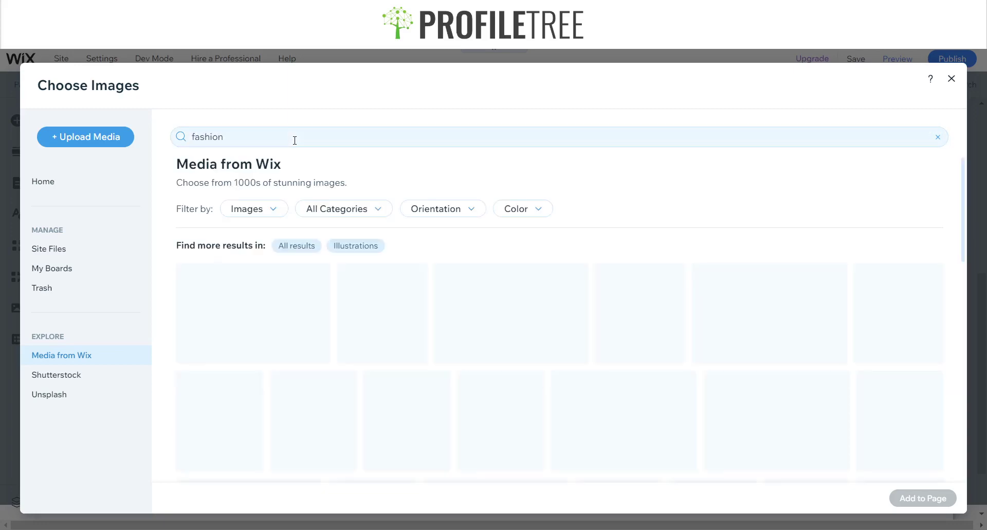
Step: Search Media from Wix for Tshirts and replace the first gallery image with the grey T-shirt showing a blue and red mountain graphic
click(292, 144)
text(T)
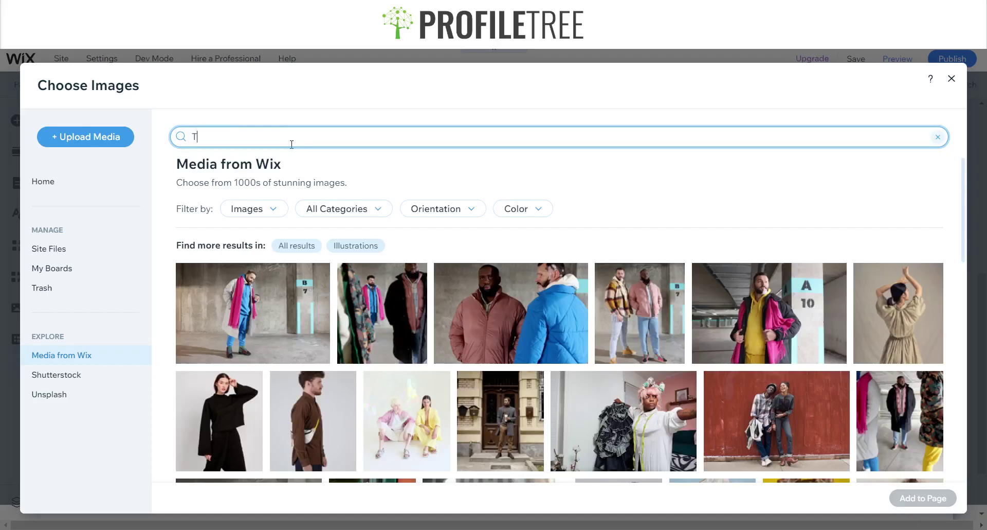
text(shirts)
key(Return)
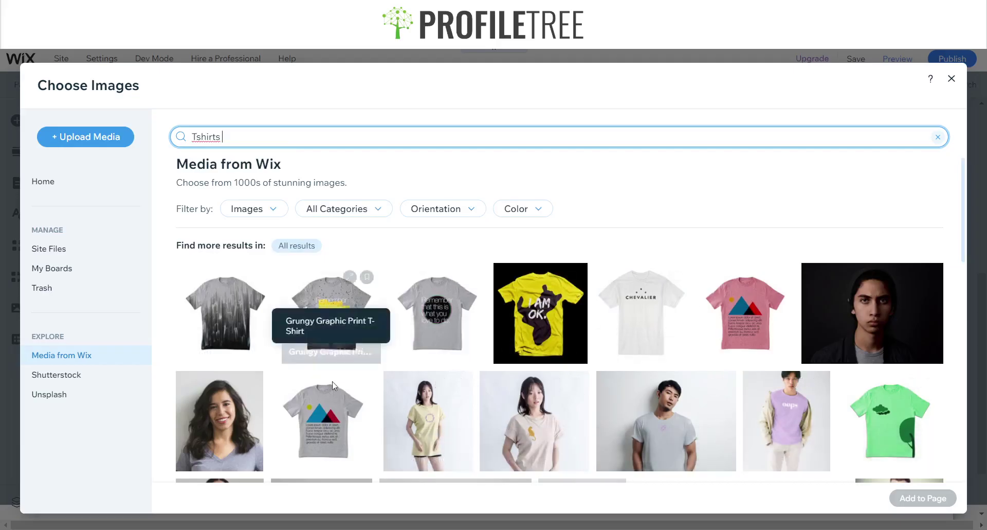
click(344, 440)
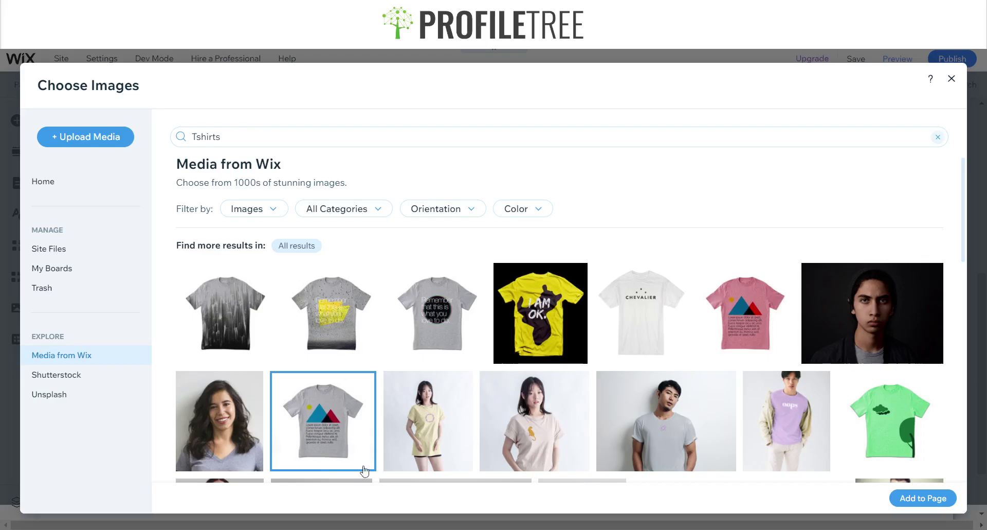
click(924, 497)
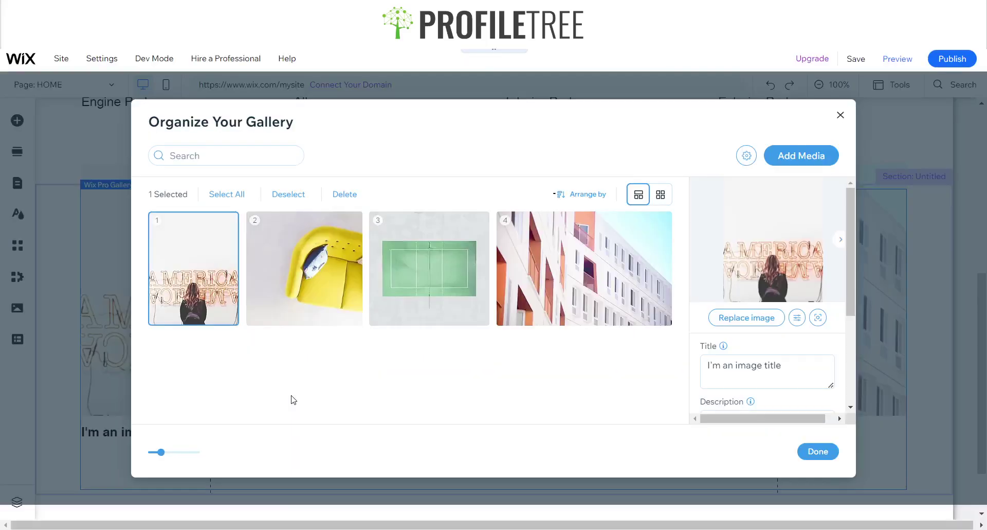
Step: Shorten the T-shirt image's title to Graphic Print T-Shirt and finish organizing the gallery
drag(820, 370, 690, 374)
click(823, 372)
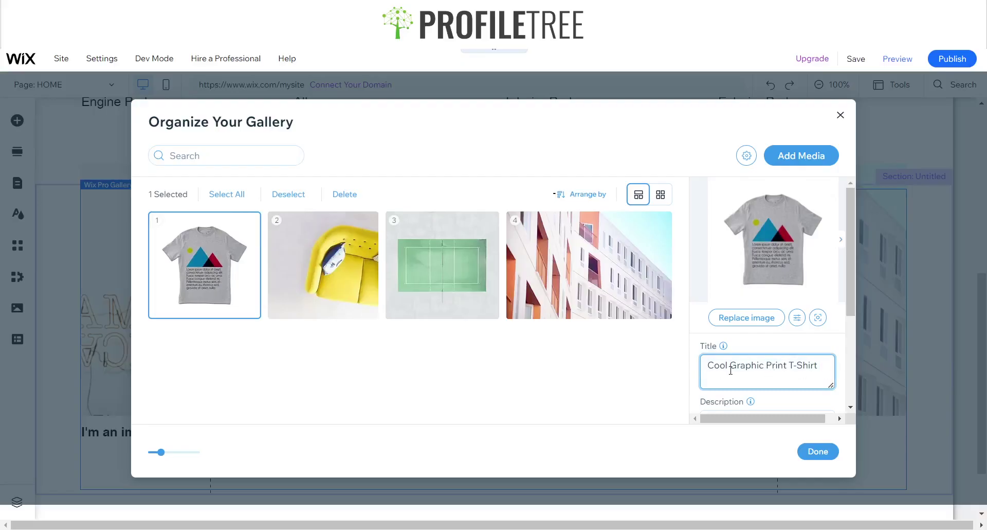
key(BackSpace)
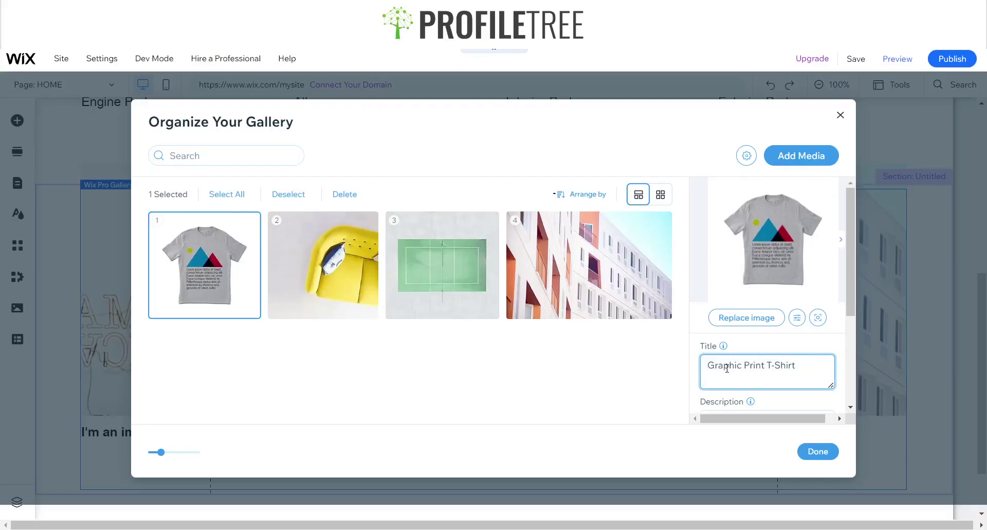
click(818, 452)
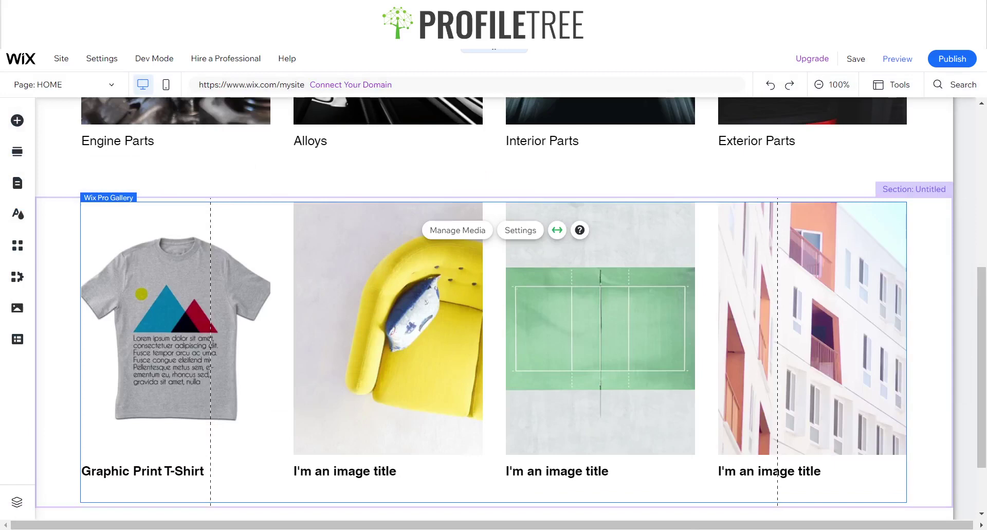
Step: Look over the gallery with the Alloys, Exterior Parts, Interior Parts and Engine Parts images and check the site's list of pages
scroll(494, 309, down, 7)
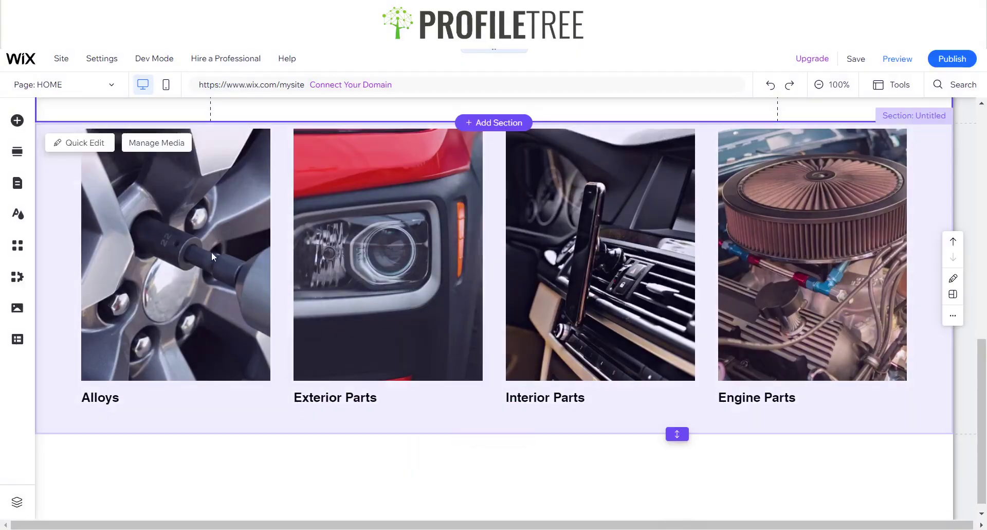
click(69, 84)
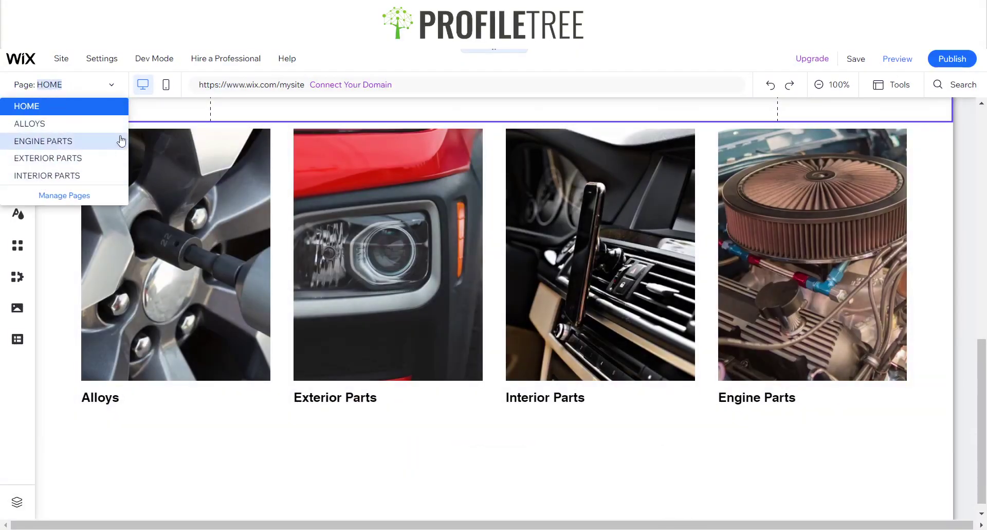
click(273, 418)
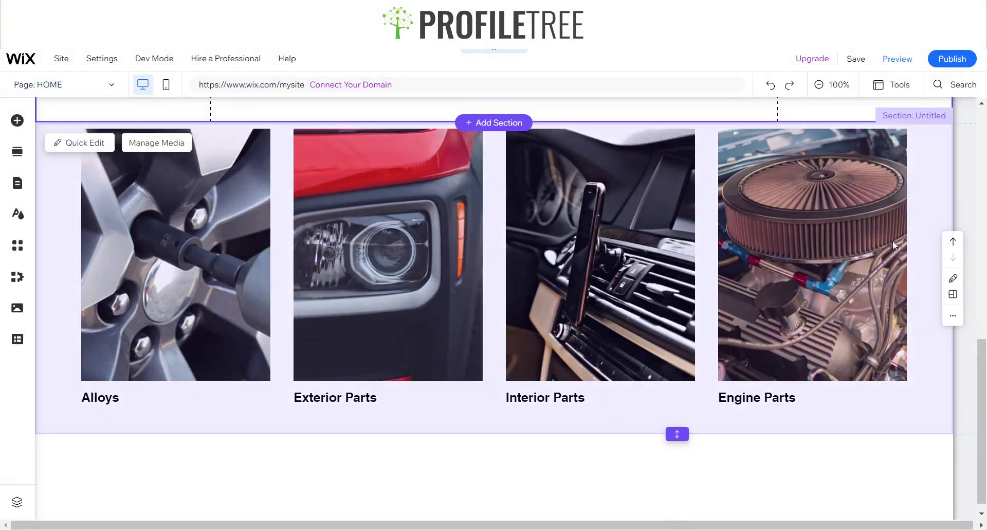
scroll(338, 257, up, 2)
scroll(313, 316, down, 1)
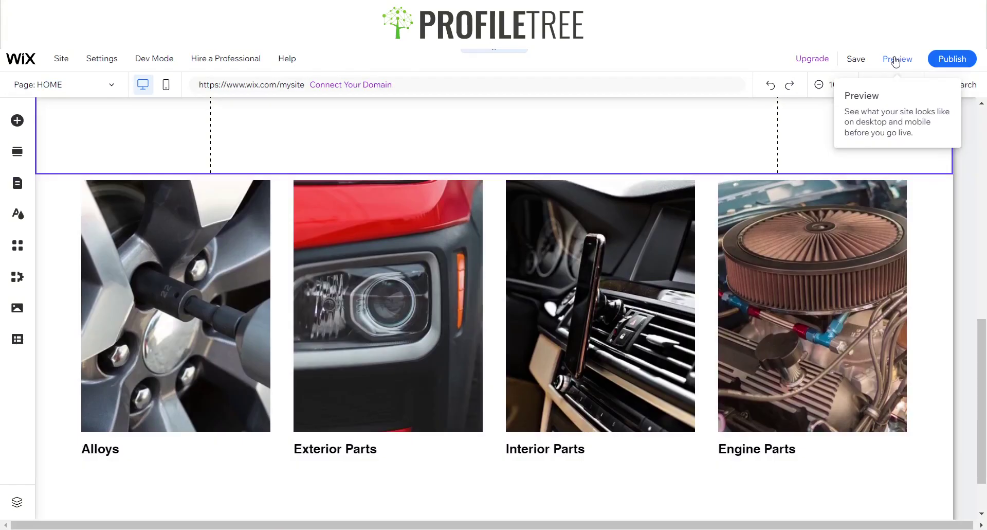
Step: Preview the site, open and close the expanded Alloys, Exterior Parts and Interior Parts images, and return to the editor
click(895, 60)
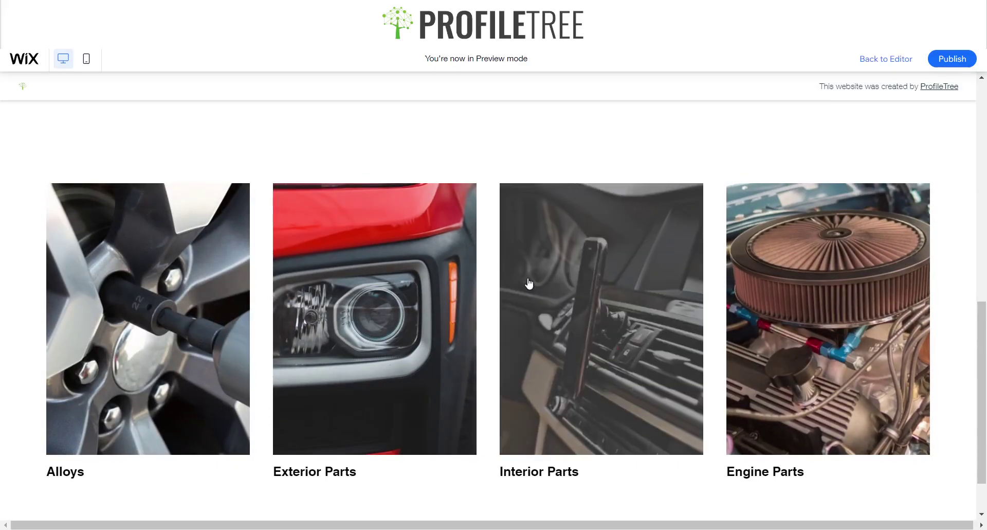
click(121, 316)
click(874, 61)
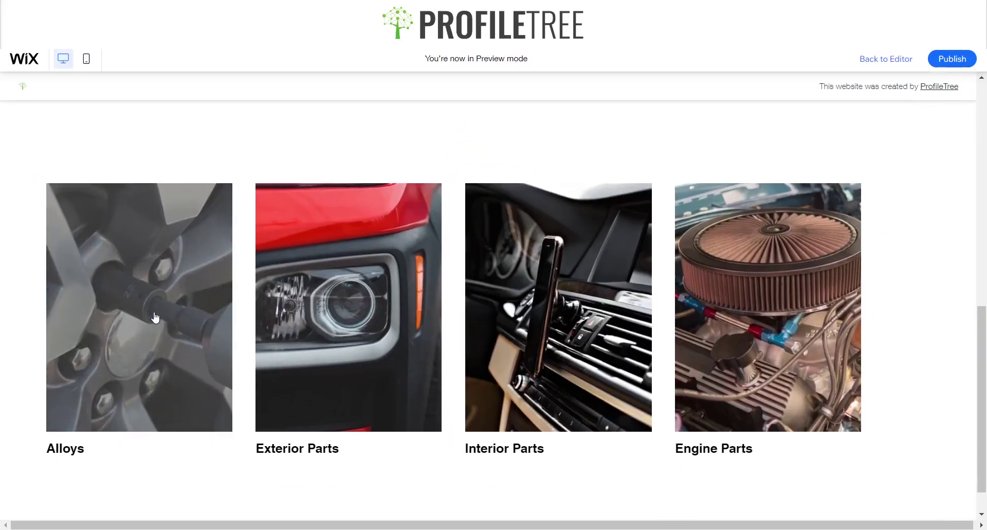
click(156, 316)
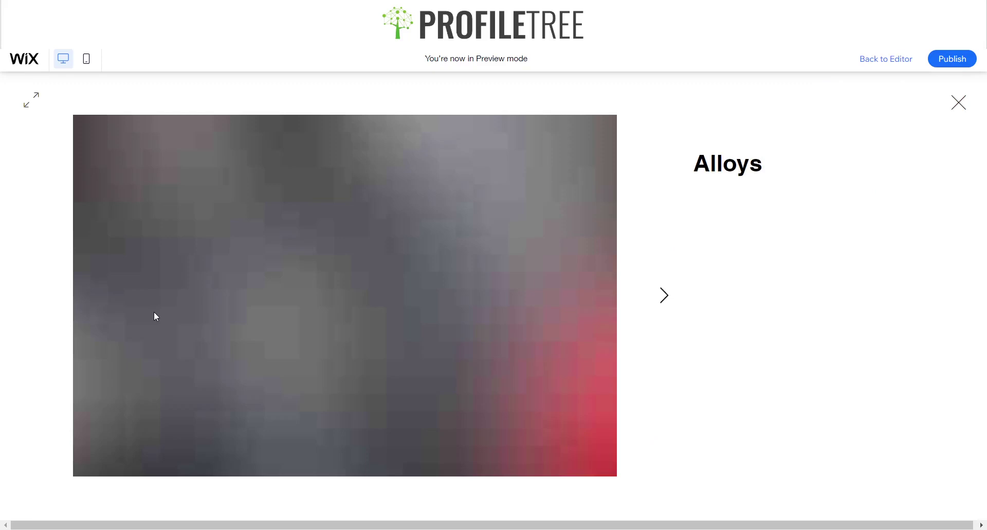
click(960, 103)
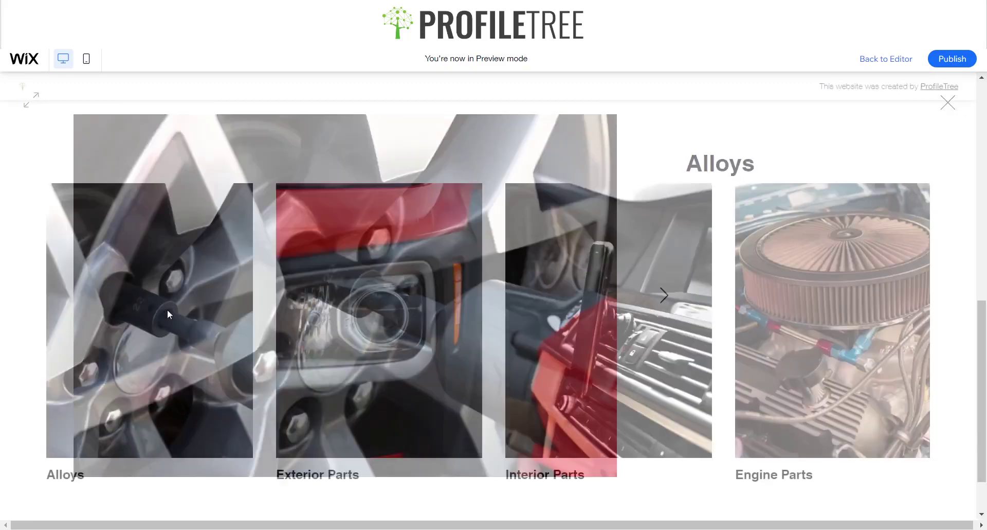
click(377, 278)
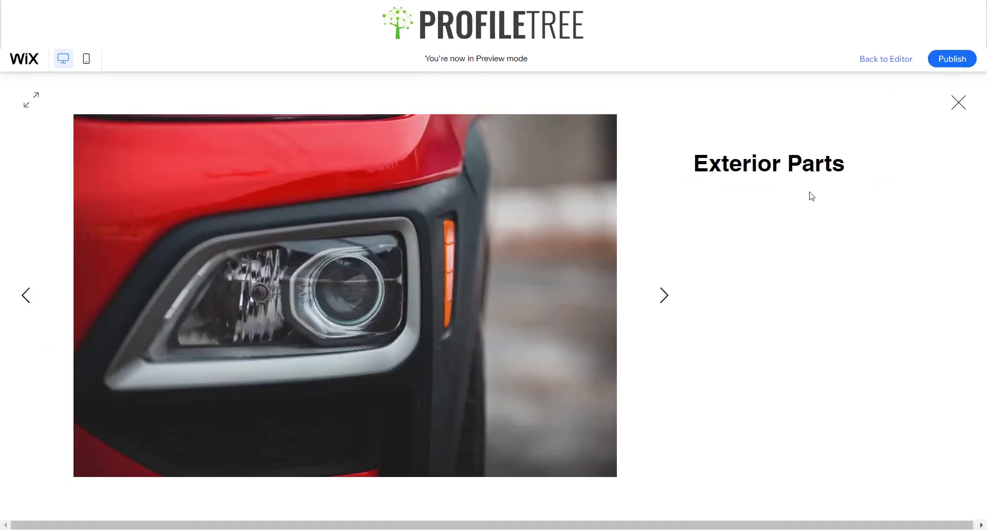
click(960, 106)
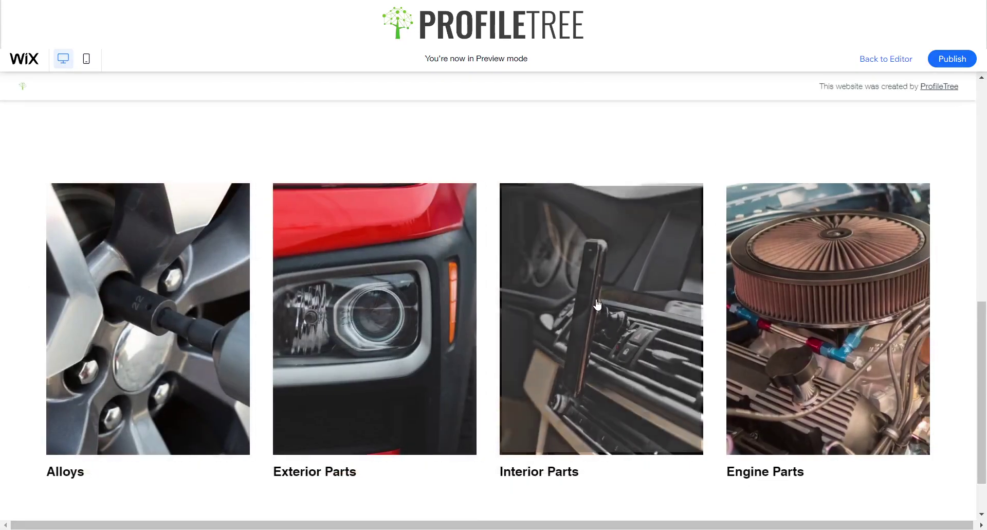
click(621, 300)
click(953, 108)
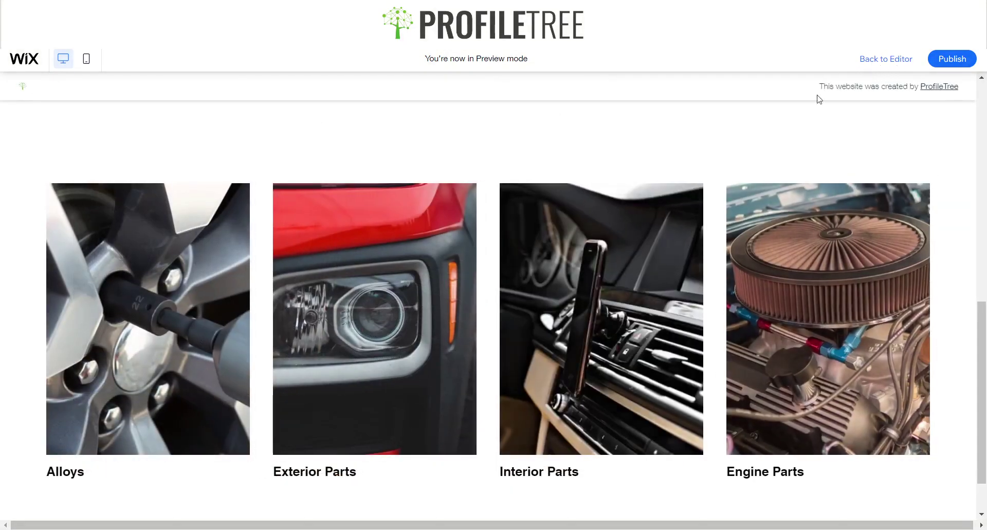
click(882, 59)
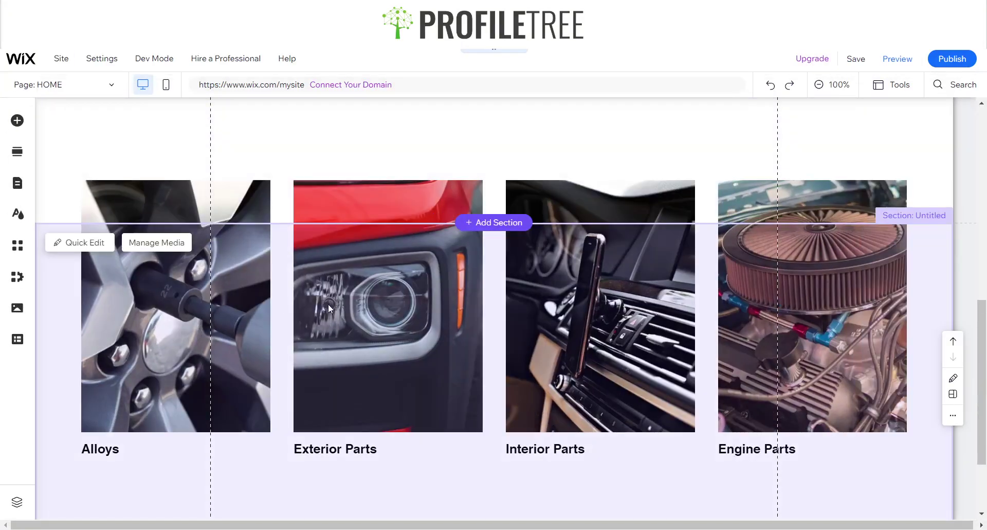
Step: Set the car parts gallery's item behaviour to A link opens in the gallery settings
click(378, 309)
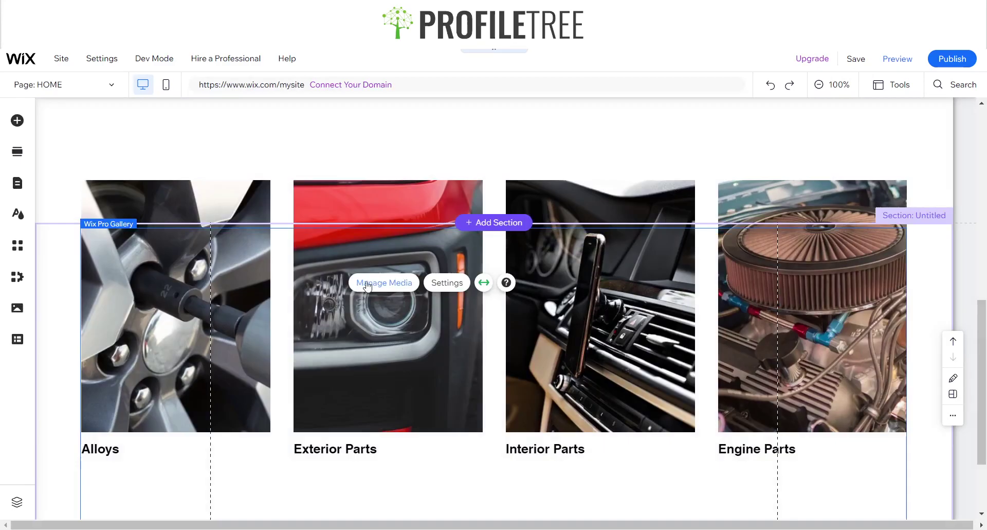
click(285, 321)
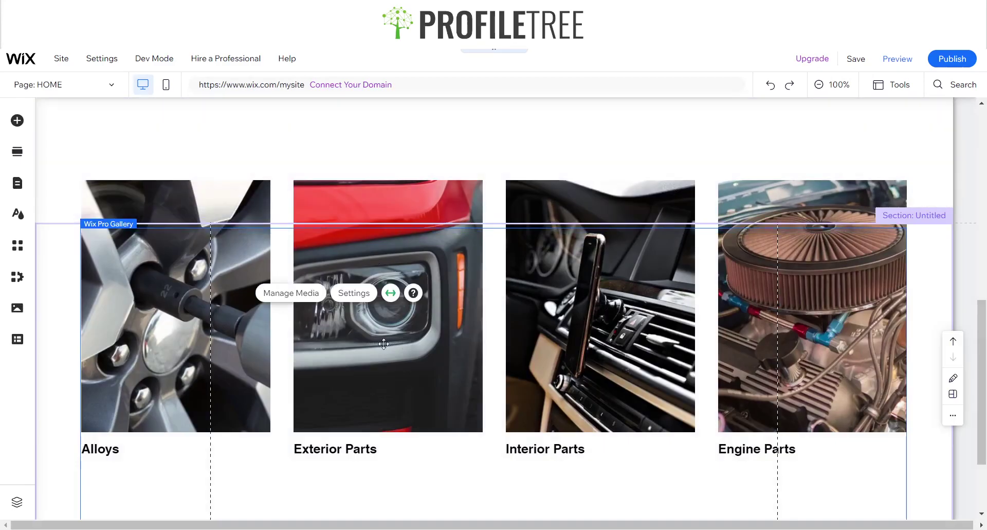
scroll(411, 211, down, 1)
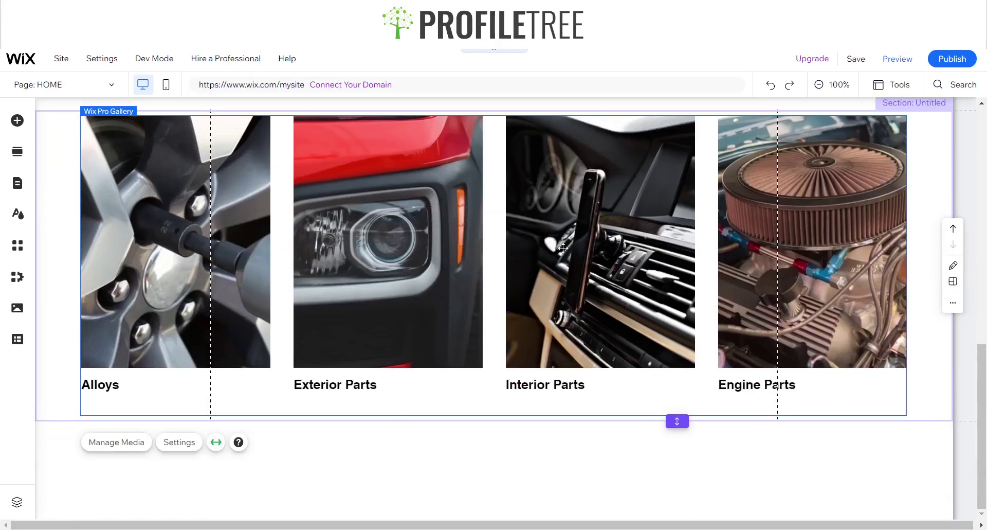
click(457, 234)
click(519, 208)
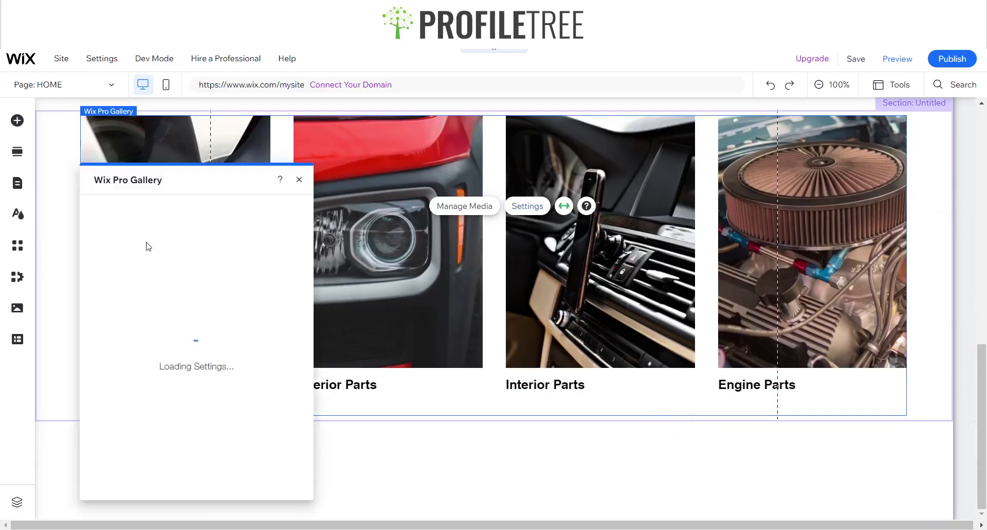
click(109, 252)
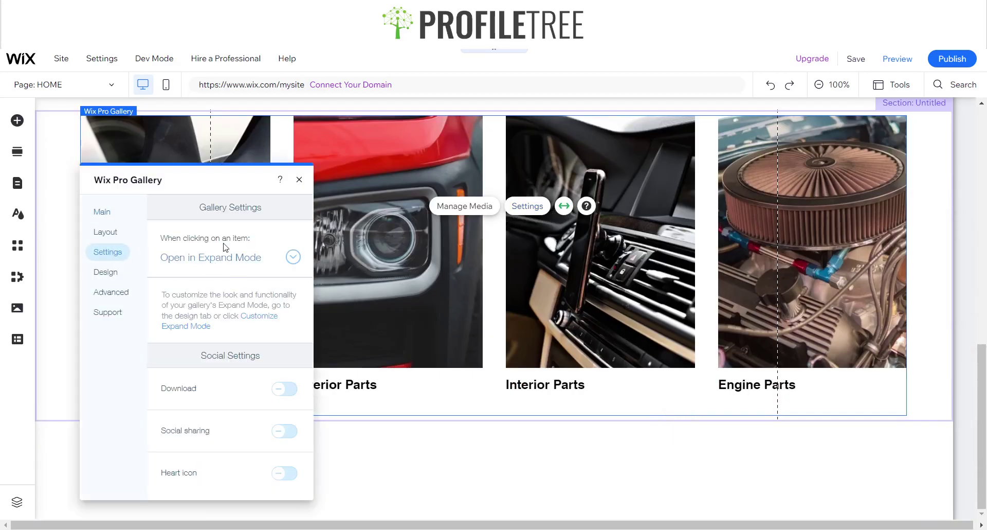
click(255, 254)
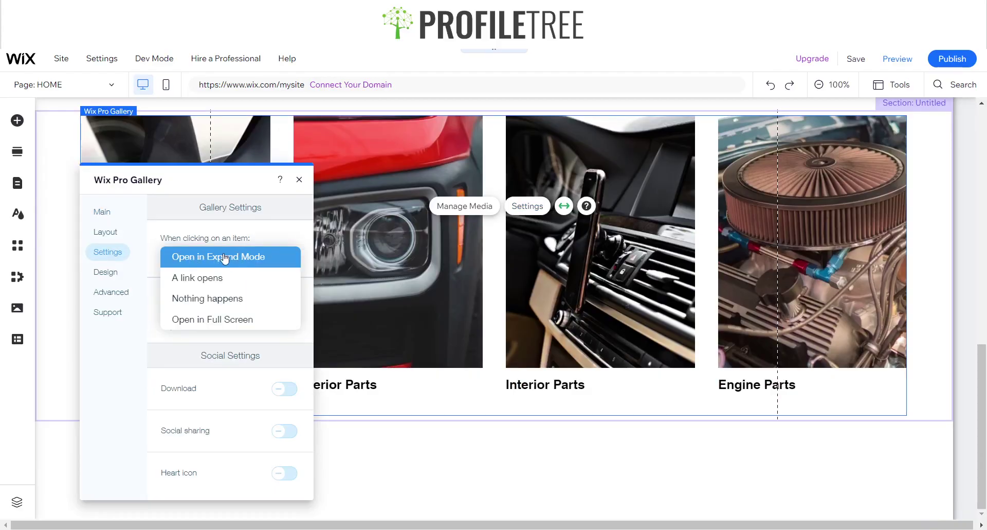
click(201, 280)
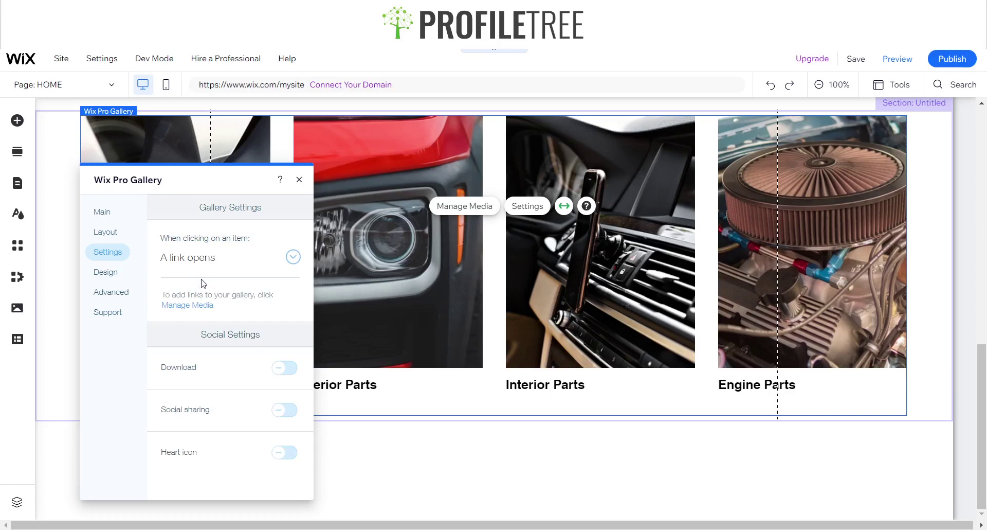
Step: Link the gallery's Alloys image to the ALLOYS page, opening in the current window
click(297, 180)
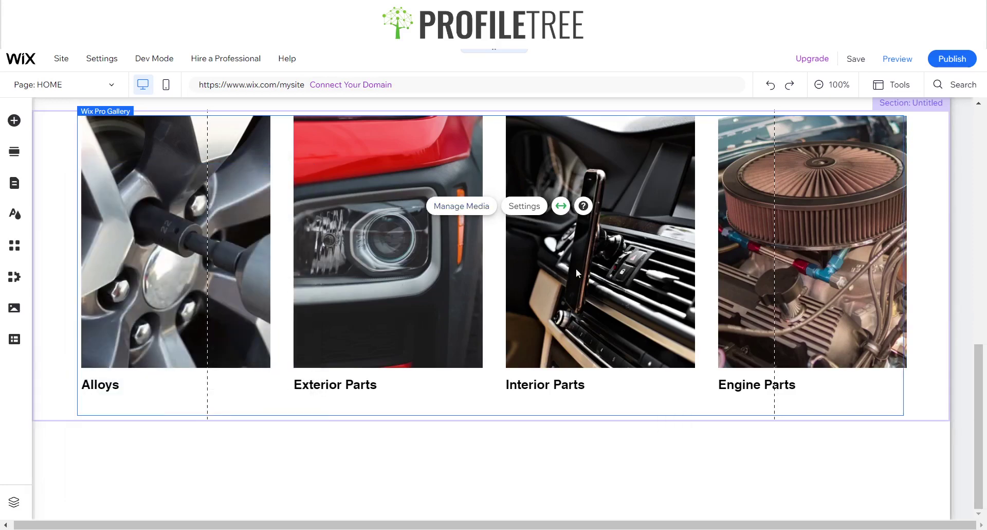
click(460, 212)
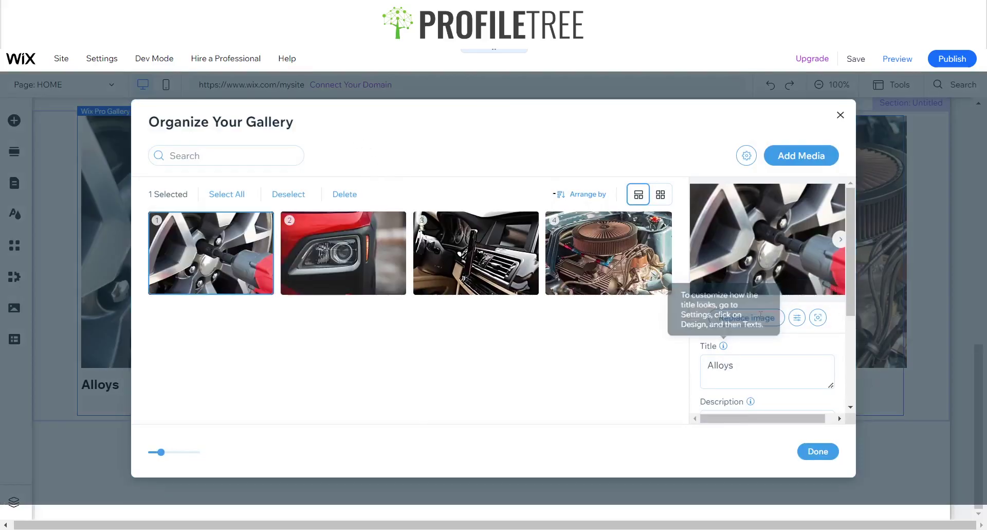
drag(850, 303, 850, 388)
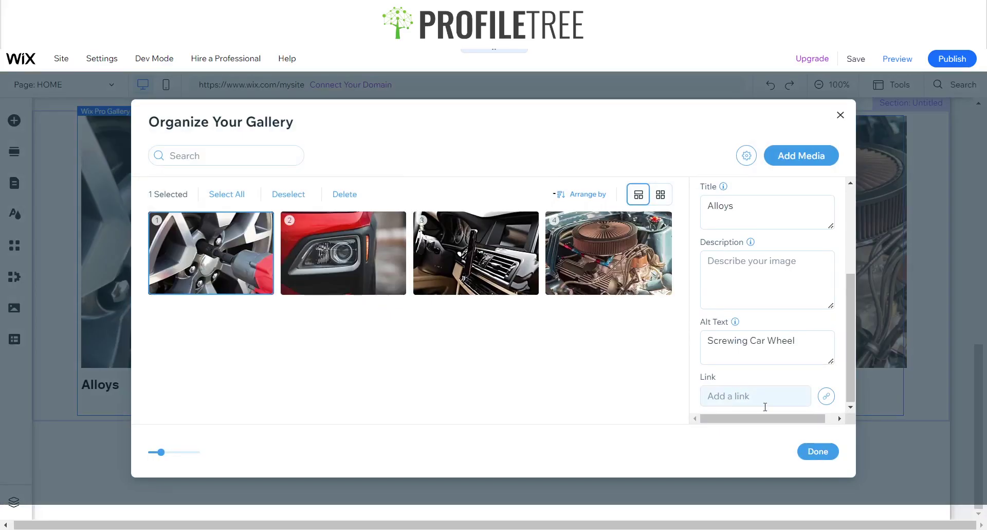
key(ctrl+plus)
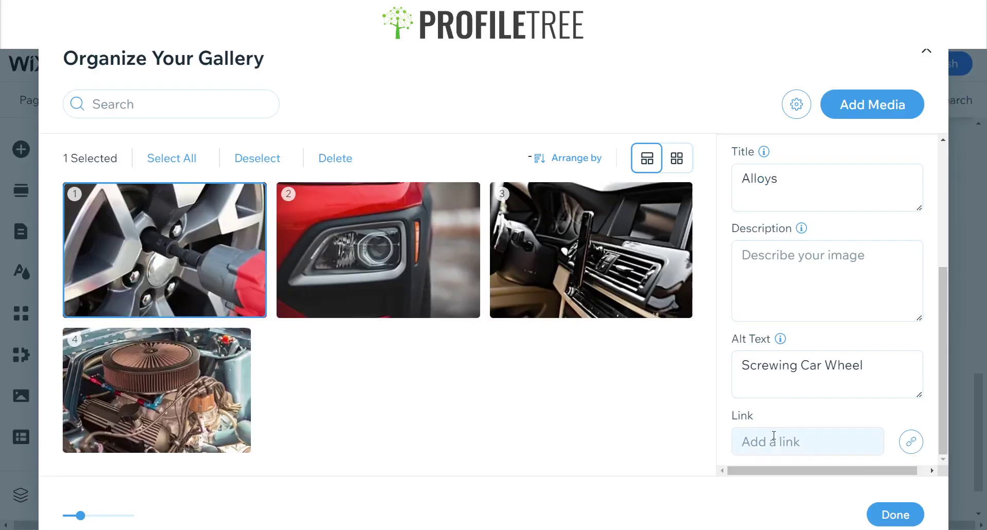
click(909, 444)
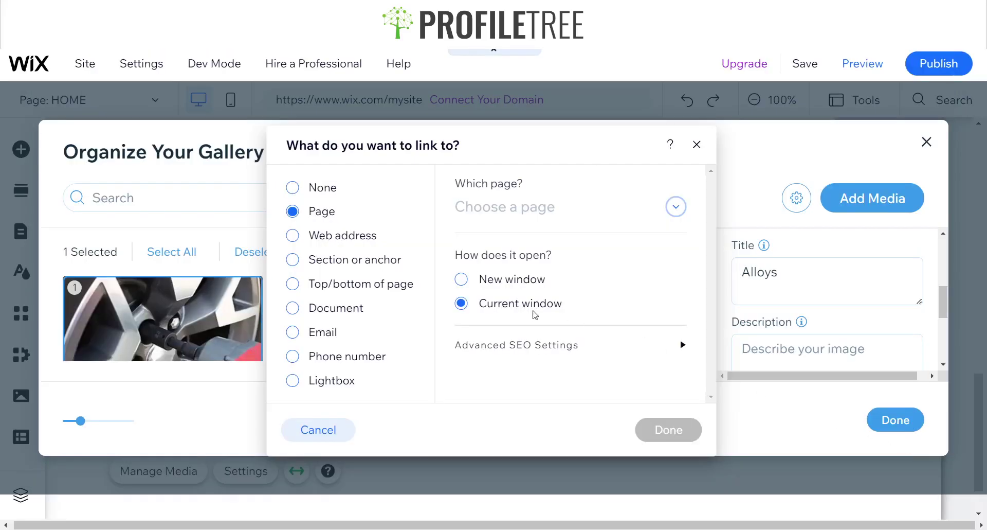
click(533, 208)
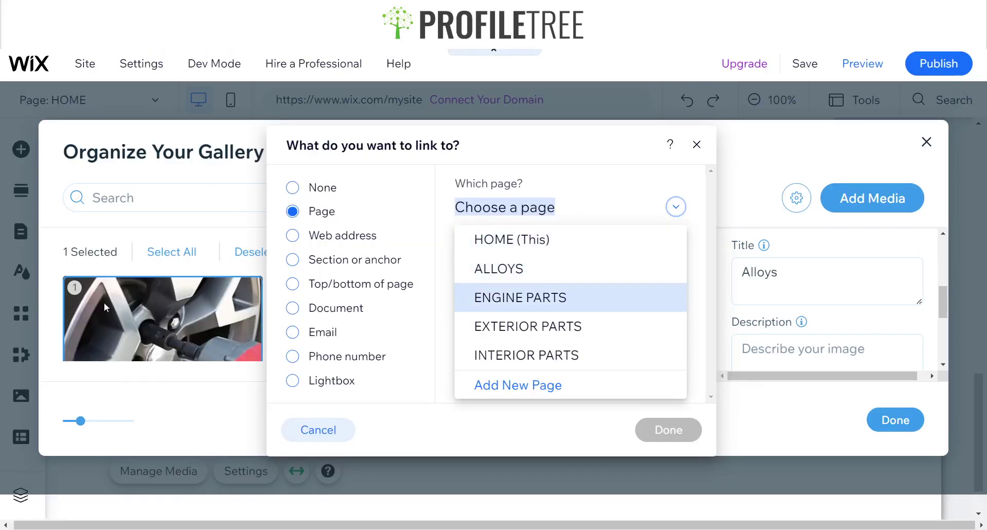
click(515, 268)
click(666, 428)
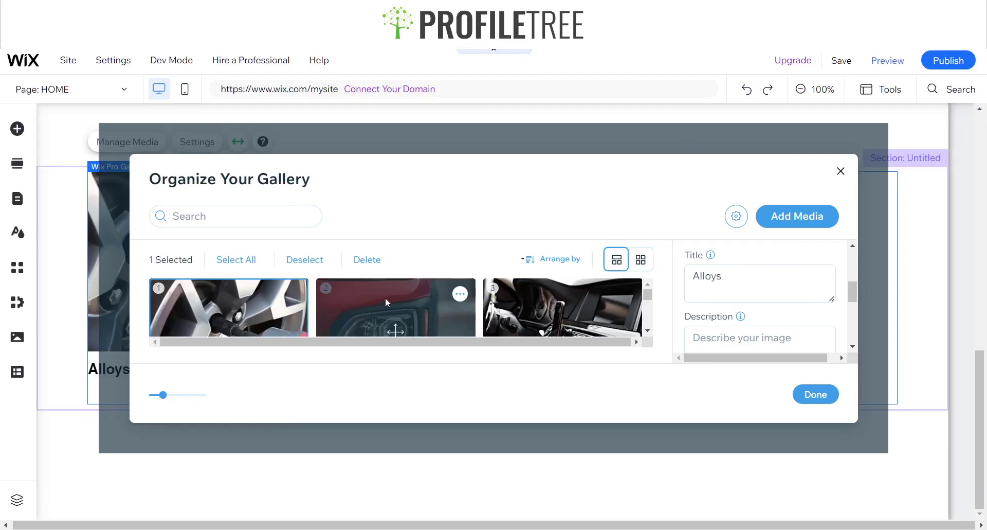
Step: Link the headlamp image to the EXTERIOR PARTS page, opening in the current window
click(466, 310)
scroll(766, 309, down, 3)
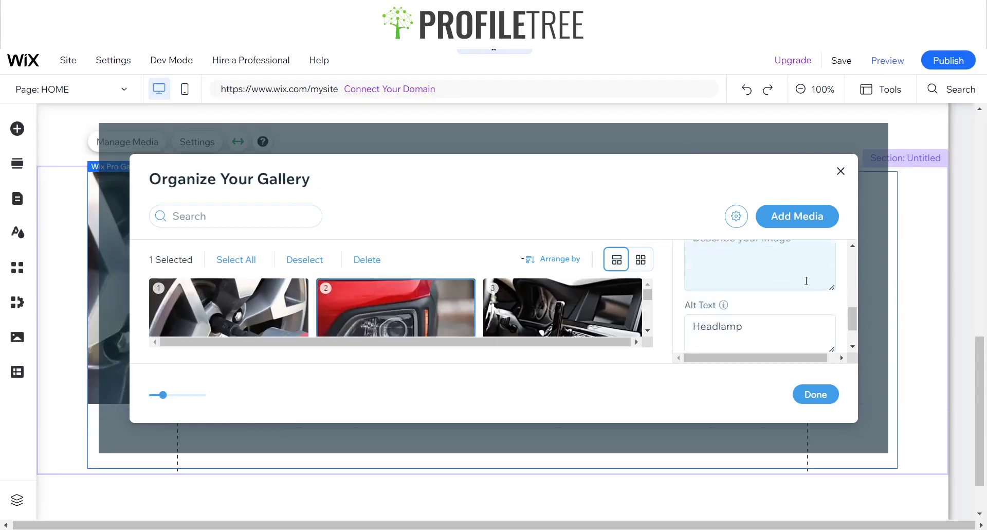
click(834, 337)
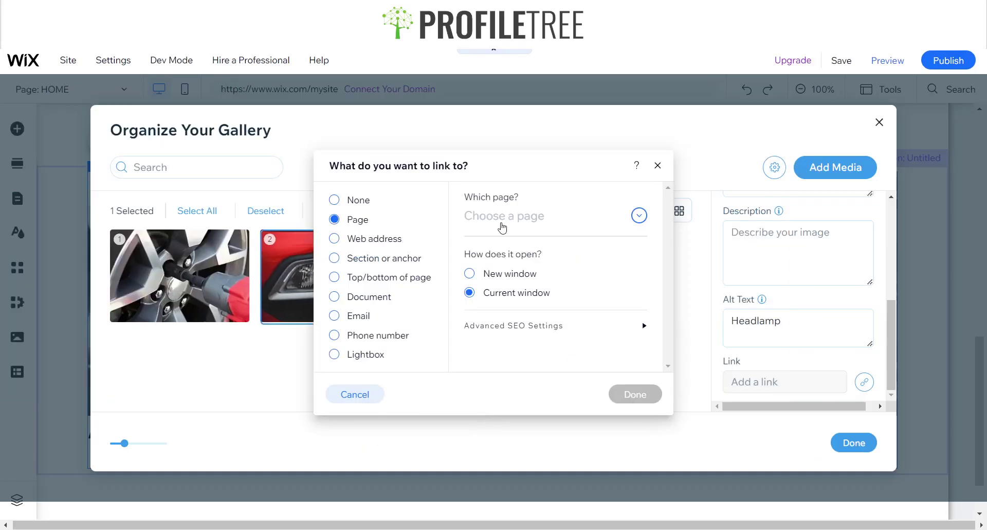
click(568, 215)
click(518, 309)
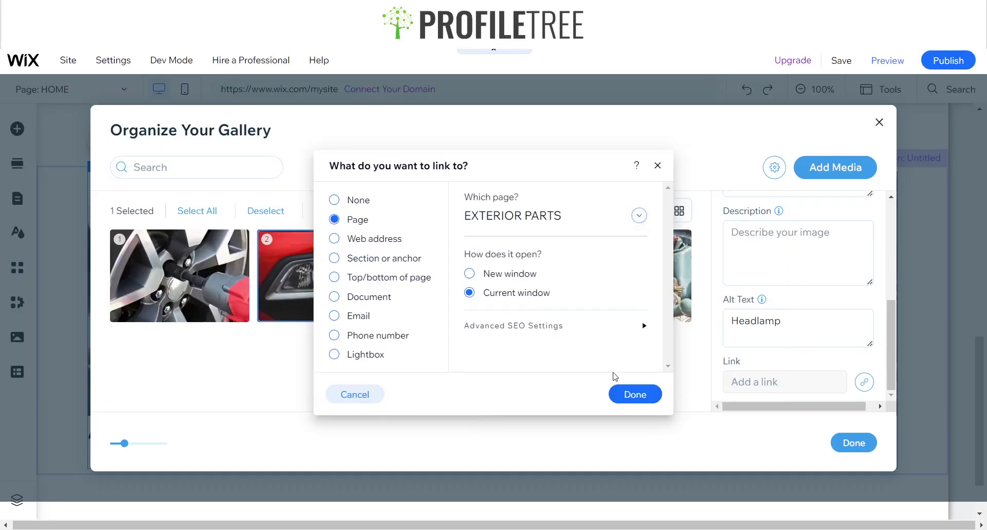
click(636, 394)
Step: Link the car interior image to the INTERIOR PARTS page, opening in the current window
click(476, 281)
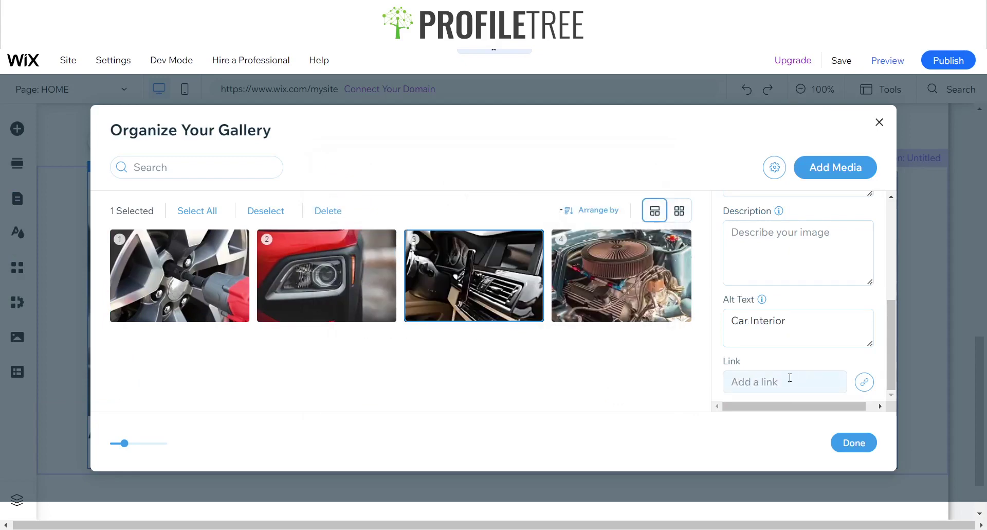
click(864, 383)
click(511, 216)
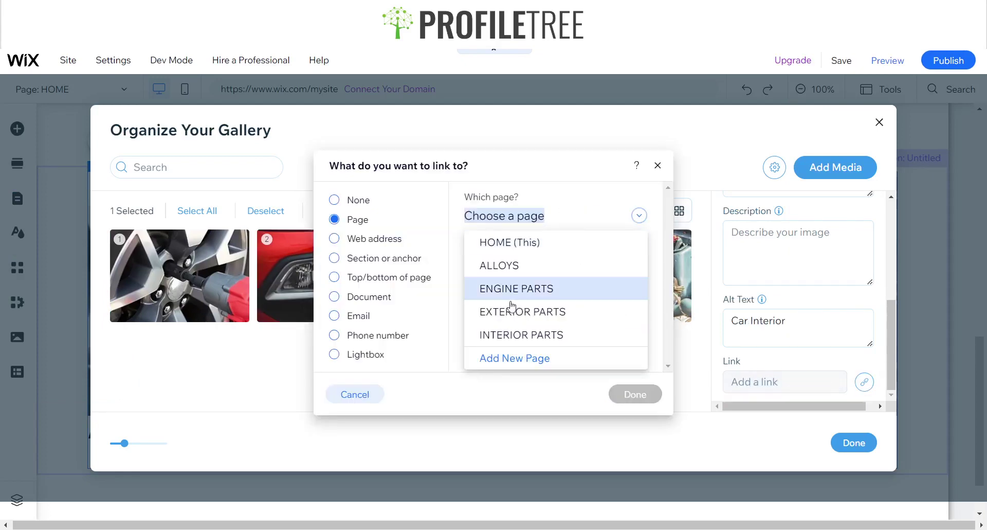
click(512, 333)
click(636, 394)
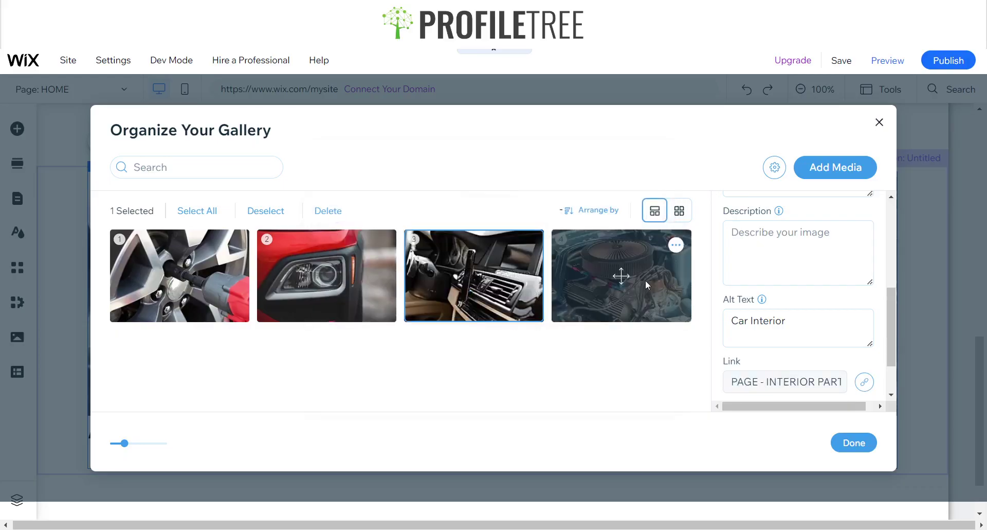
Step: Link the engine image to the ENGINE PARTS page and finish organizing the gallery
click(621, 275)
click(863, 383)
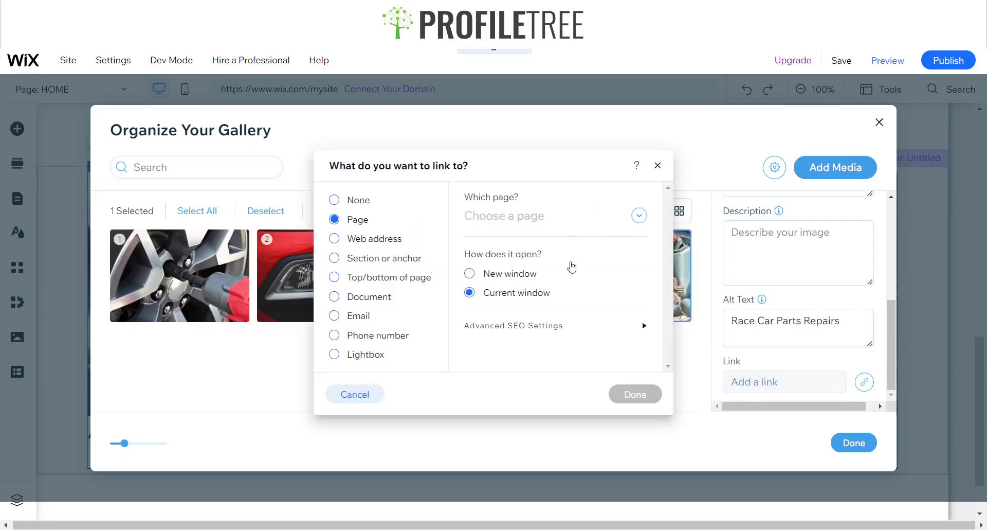
click(566, 219)
click(502, 290)
click(633, 393)
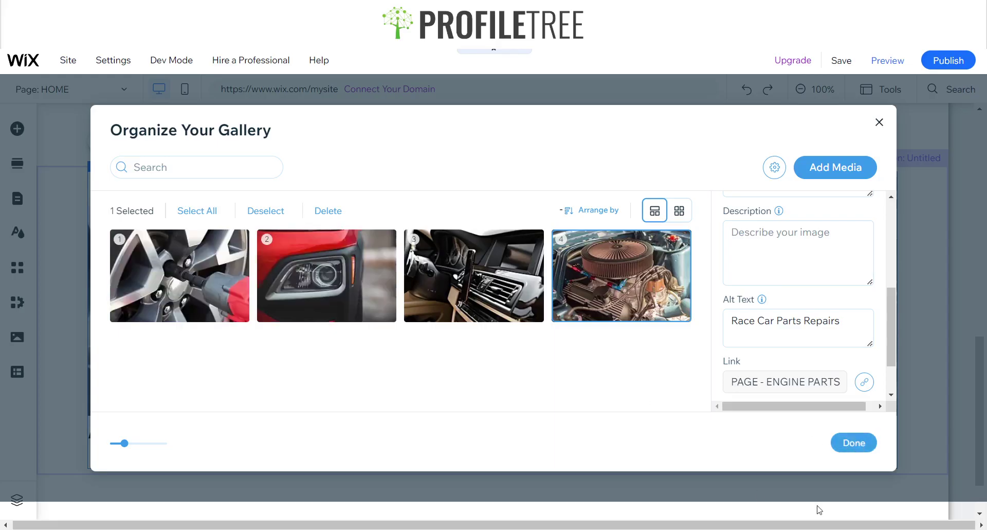
click(854, 442)
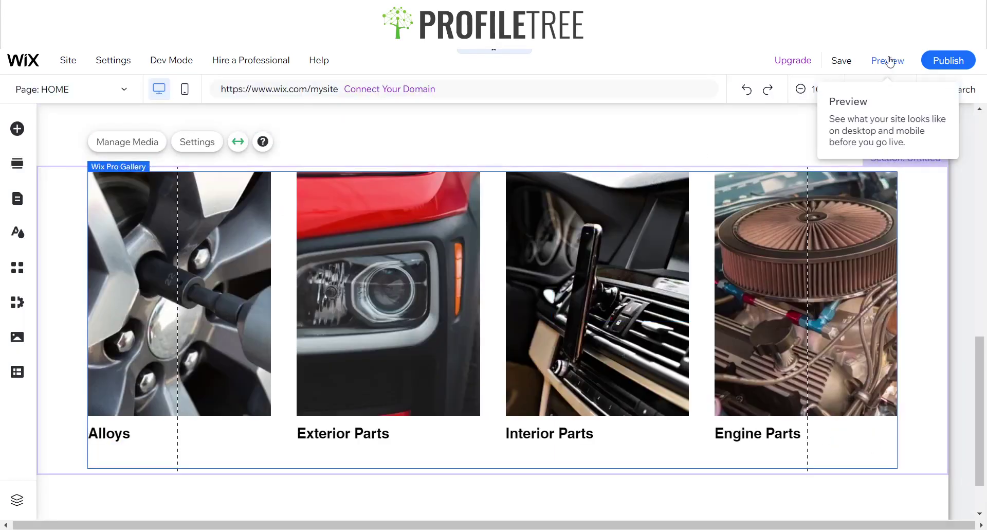
Step: Preview the site, follow the Exterior Parts image's link, and return to the HOME page in the editor
click(377, 165)
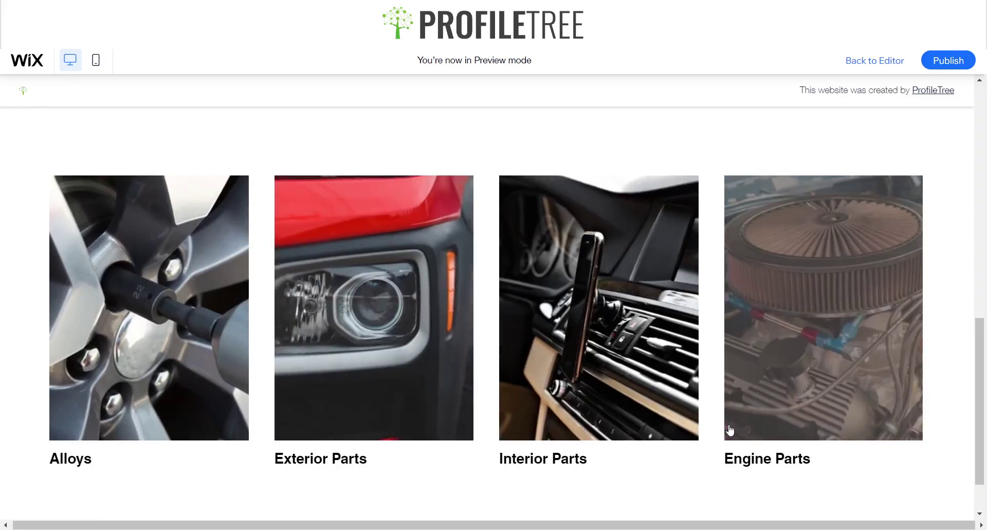
click(731, 429)
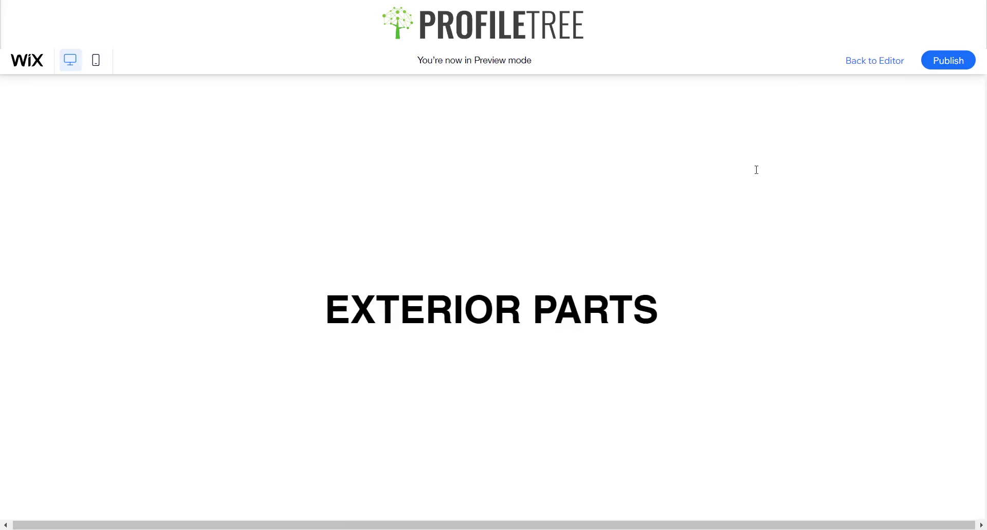
click(875, 60)
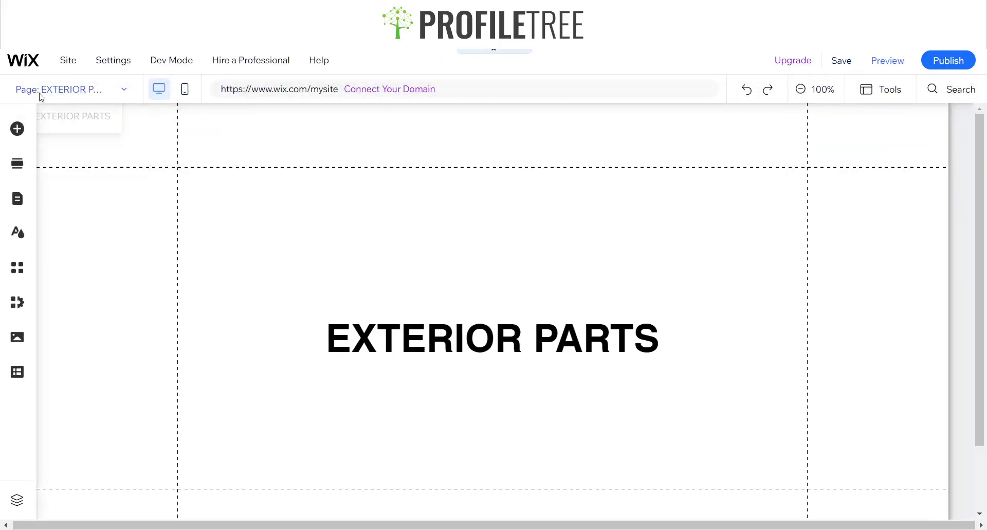
click(93, 95)
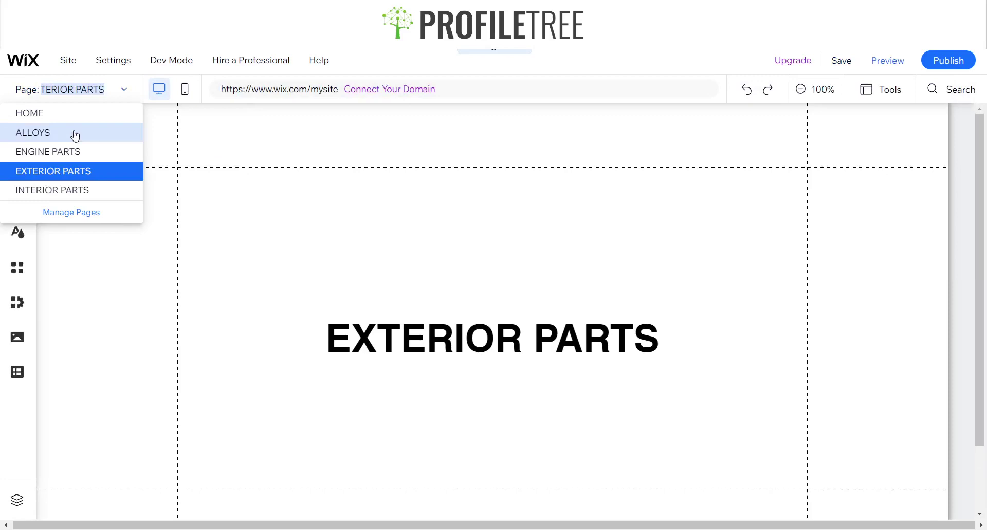
click(42, 114)
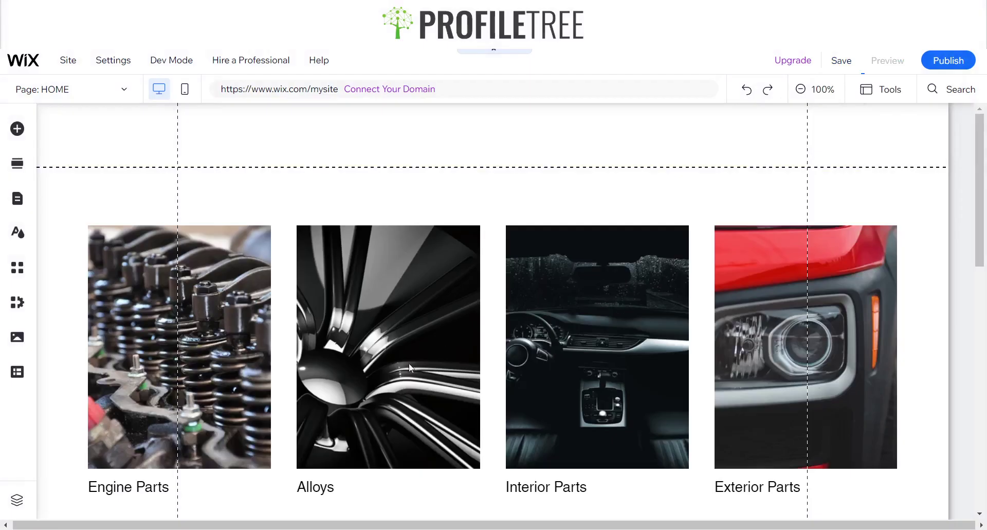
Step: Preview the HOME page again, test the Engine Parts image's link in the lower gallery, and return to editing HOME
key(ctrl+shift+p)
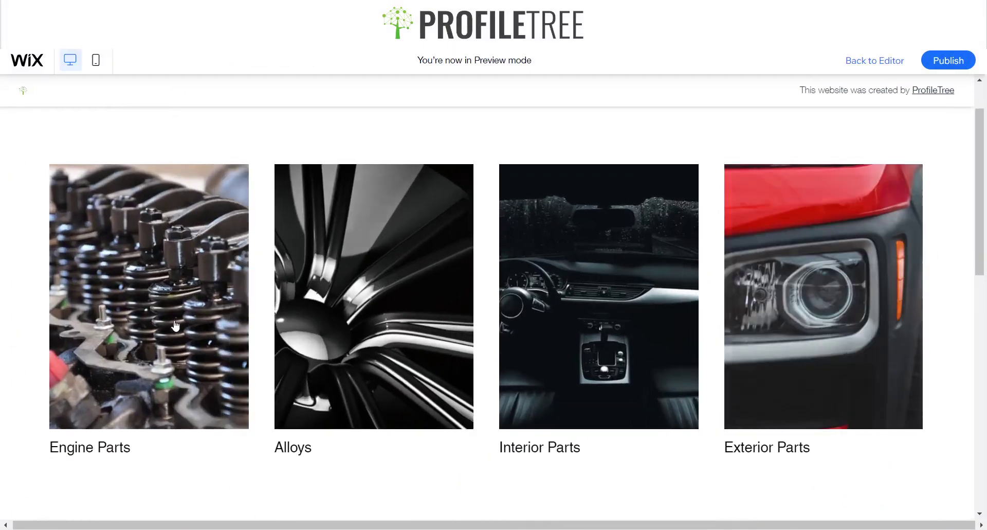
scroll(269, 350, down, 7)
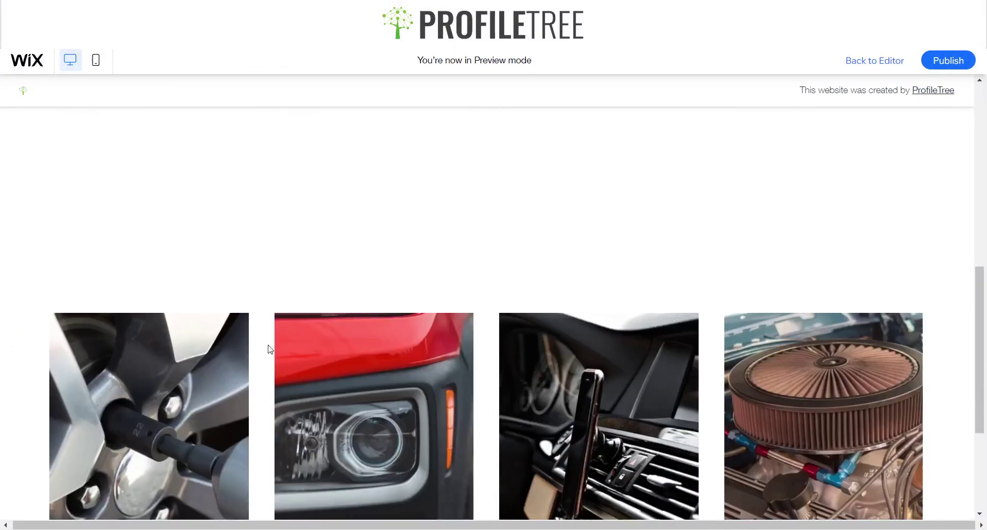
scroll(270, 349, down, 2)
scroll(396, 313, down, 2)
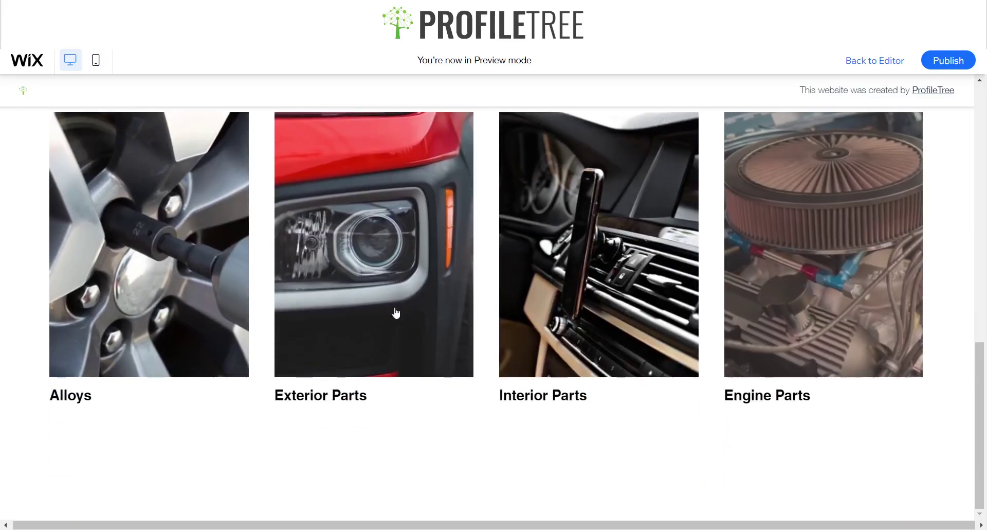
click(357, 313)
drag(357, 338, 681, 351)
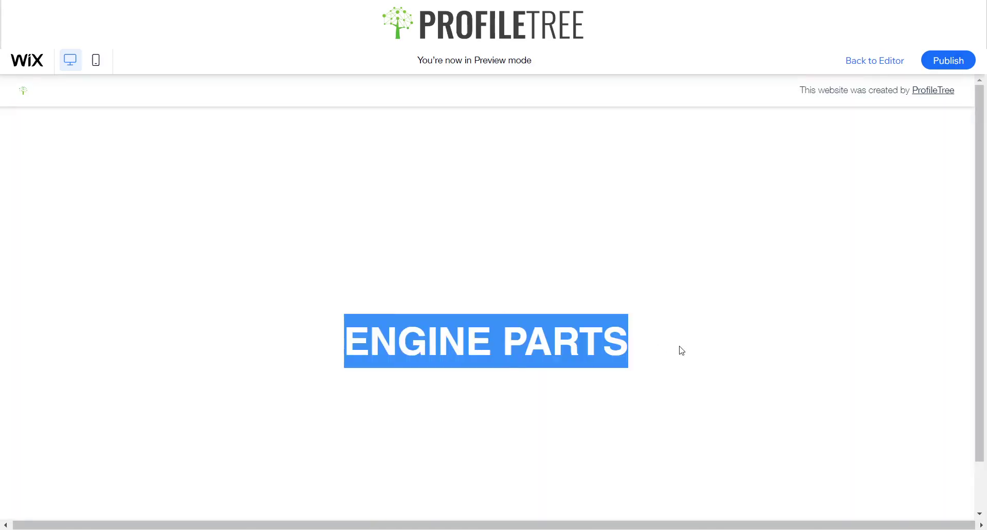
click(681, 350)
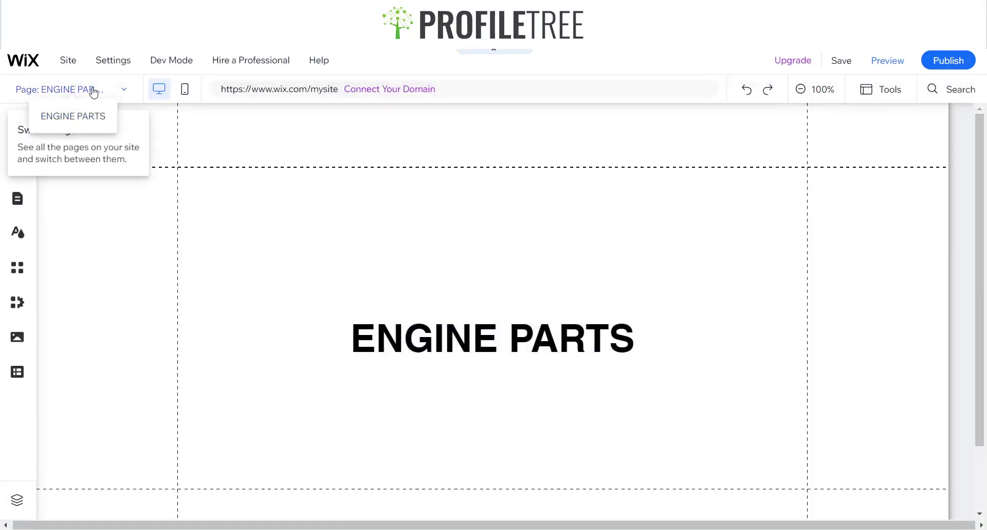
click(95, 89)
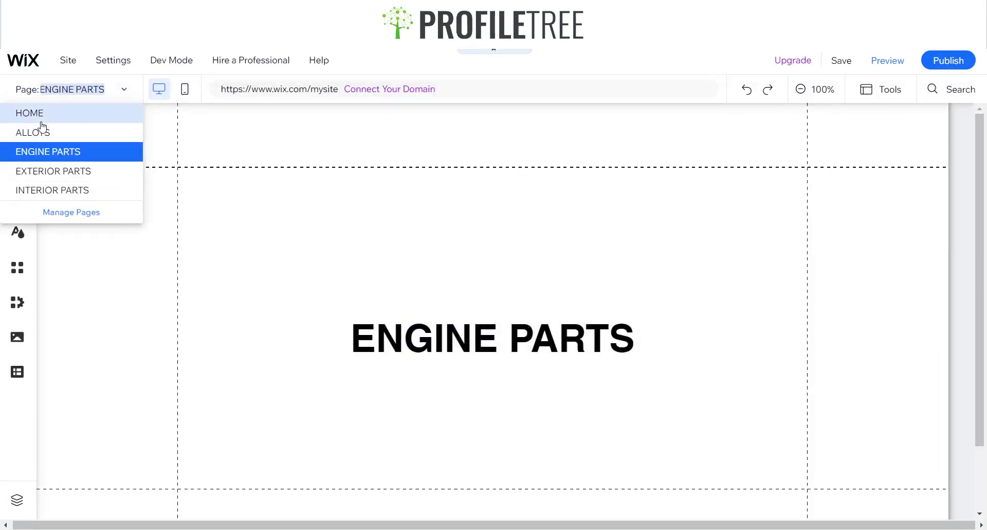
click(69, 123)
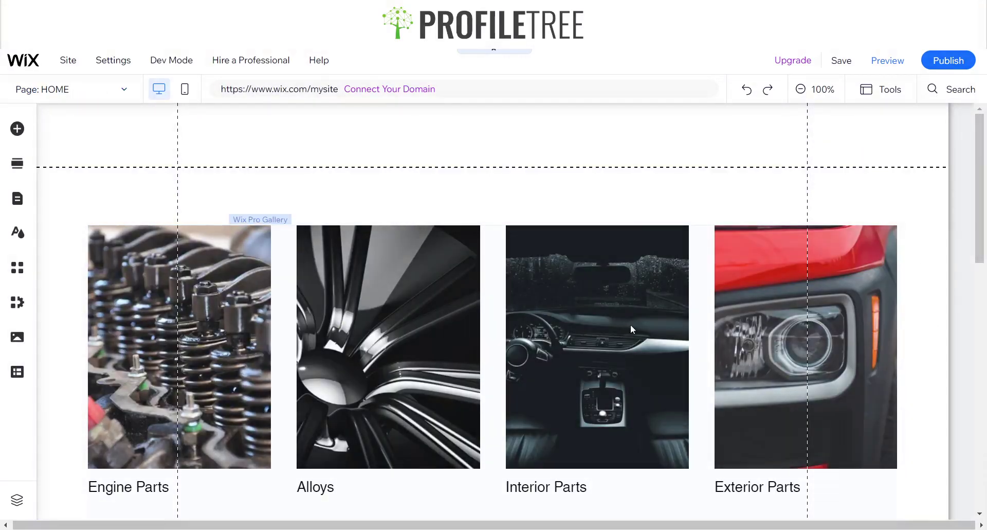
Step: Change the site's text theme to Syne in the site design and check the galleries' titles
scroll(631, 329, down, 10)
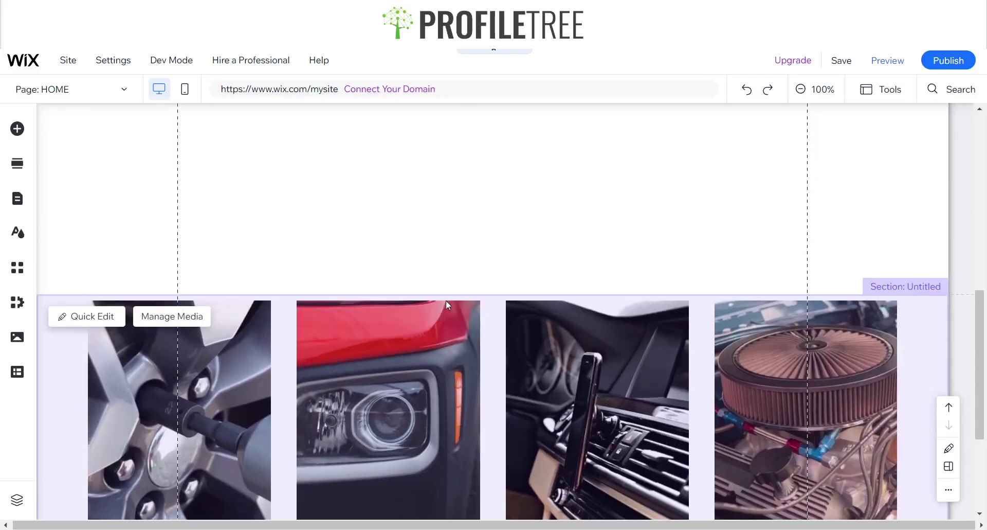
scroll(446, 300, down, 3)
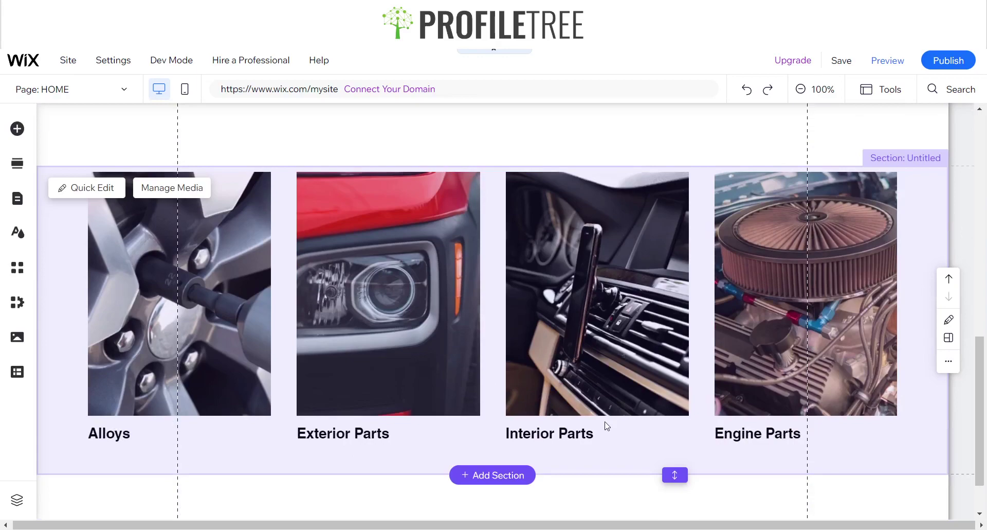
click(18, 231)
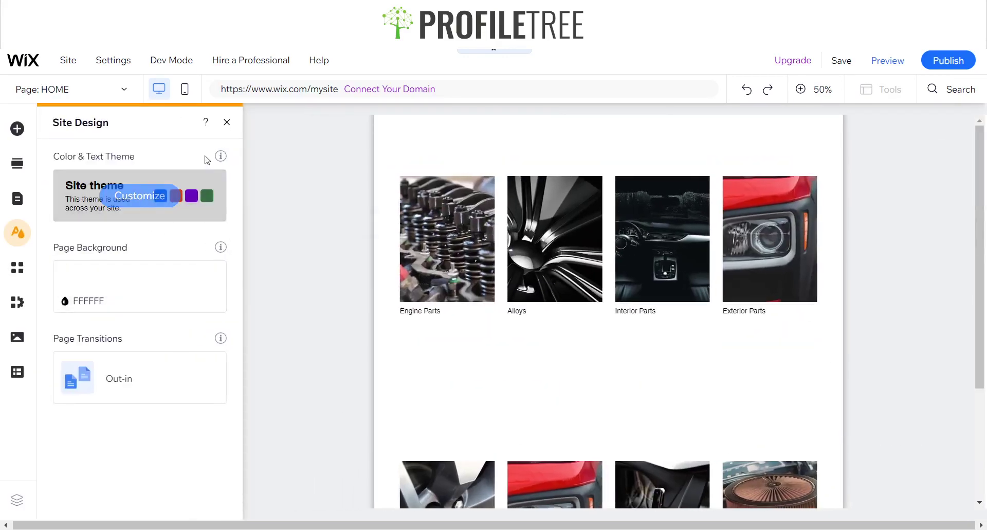
click(132, 195)
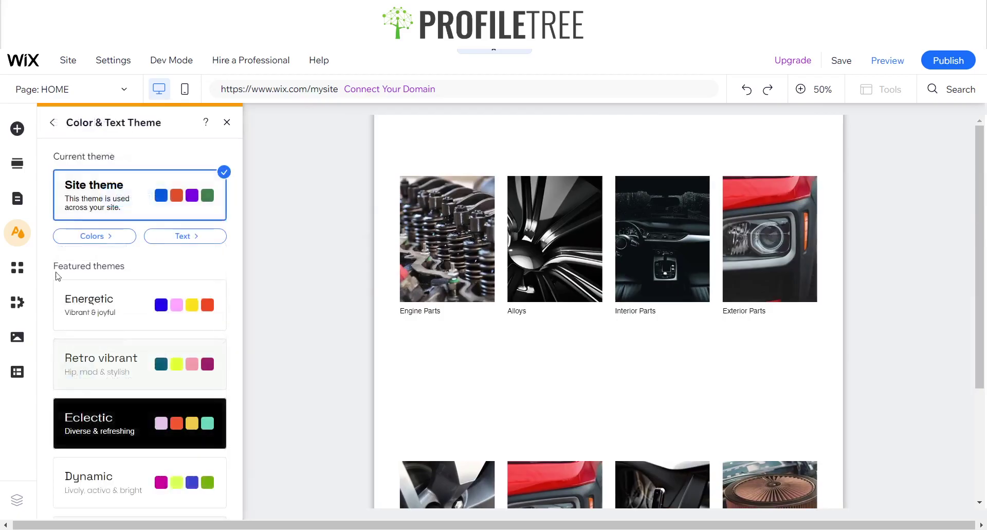
click(182, 236)
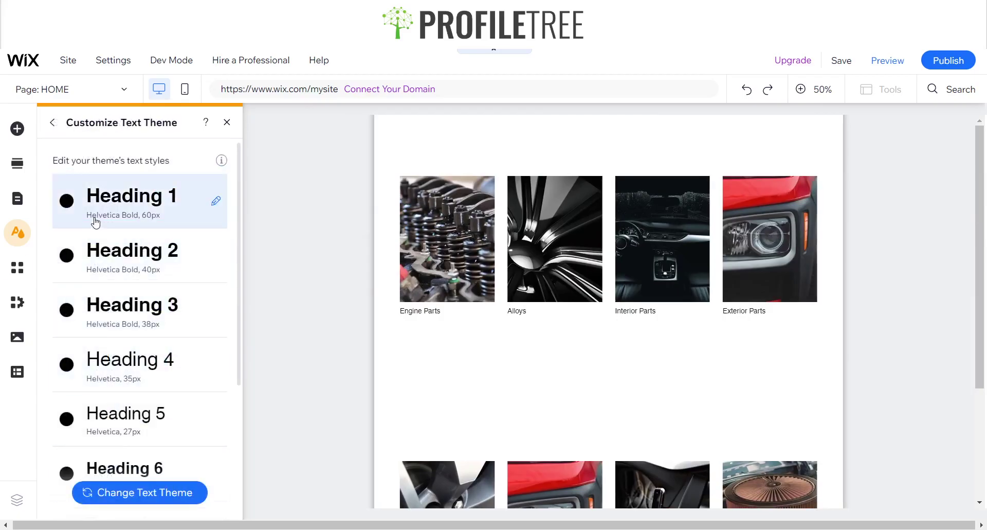
click(139, 491)
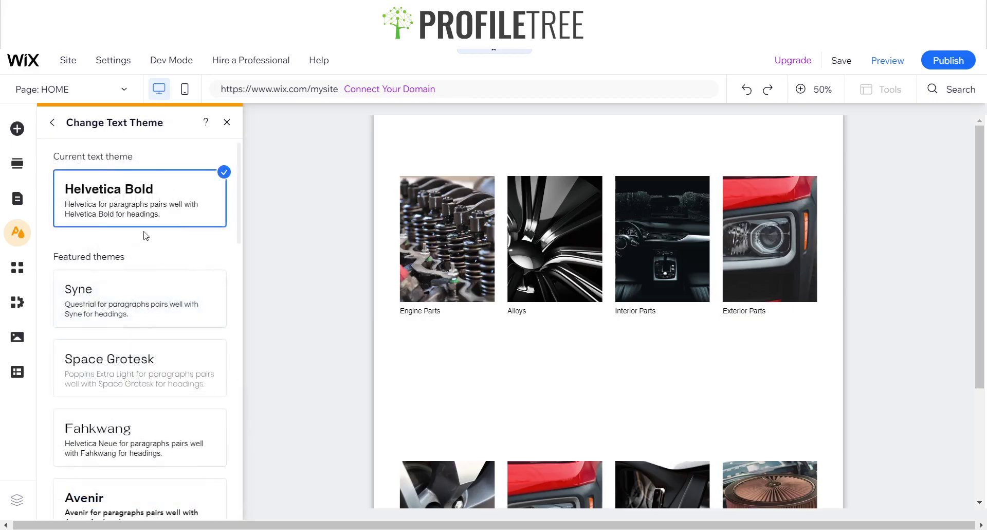
click(161, 310)
scroll(472, 340, down, 3)
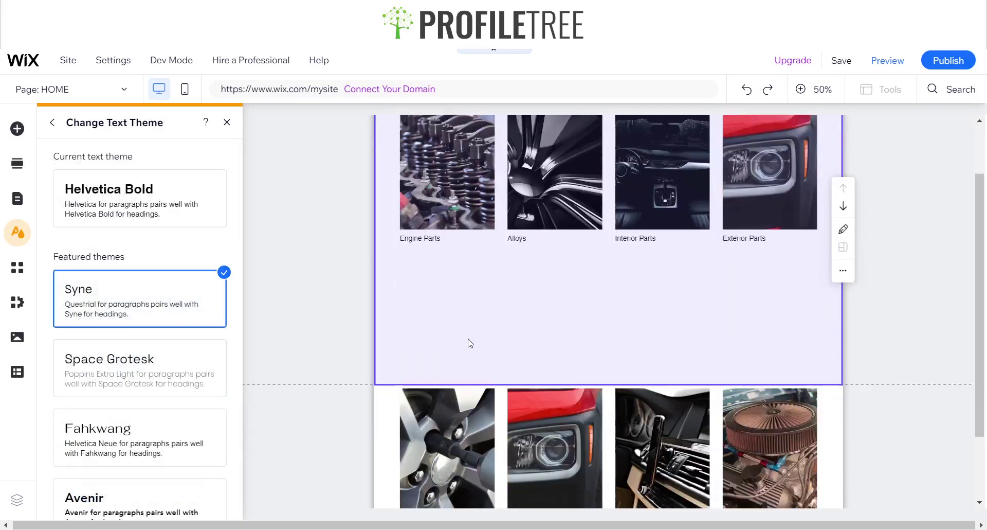
Step: Change the site's text theme to Space Grotesk, close the theme settings, and check the titles of both galleries
scroll(473, 348, up, 1)
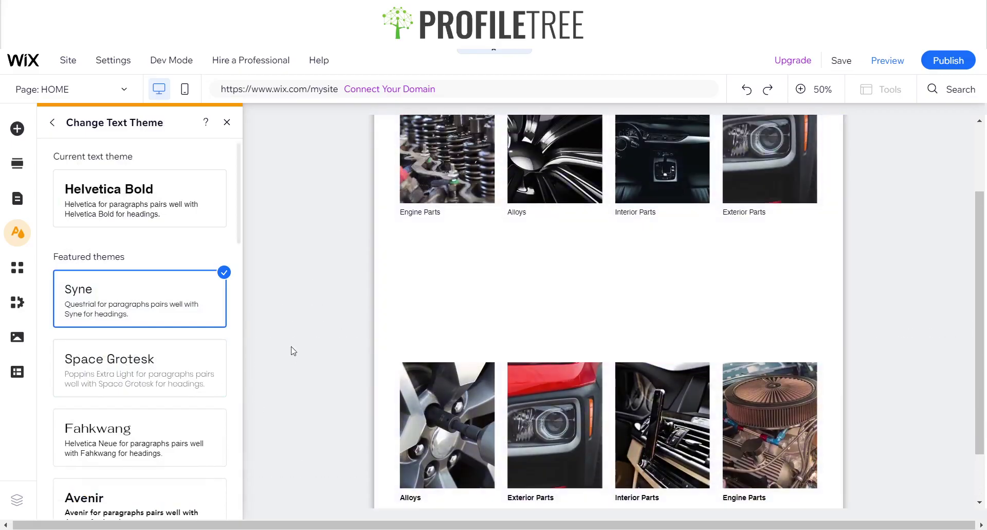
click(169, 375)
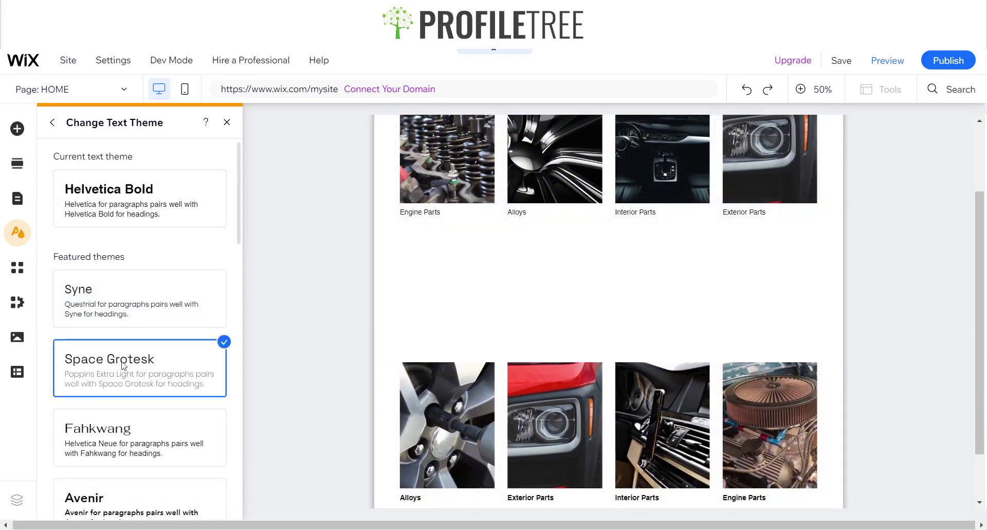
click(226, 122)
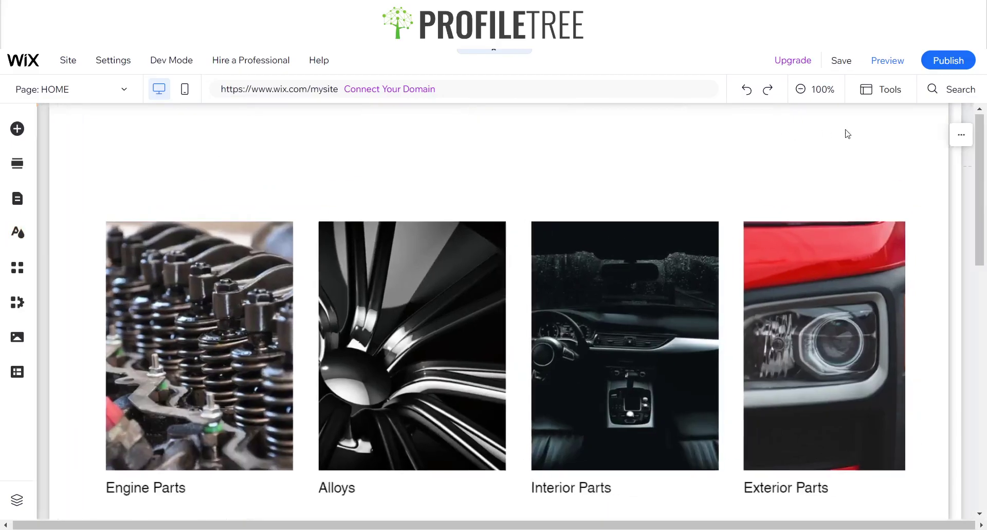
scroll(607, 445, down, 6)
scroll(357, 380, down, 5)
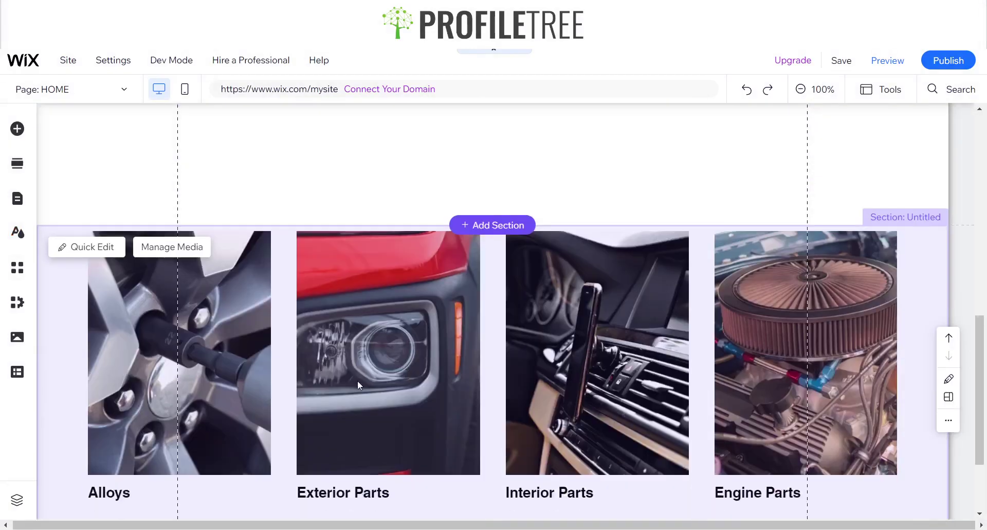
scroll(324, 393, up, 4)
scroll(324, 394, down, 5)
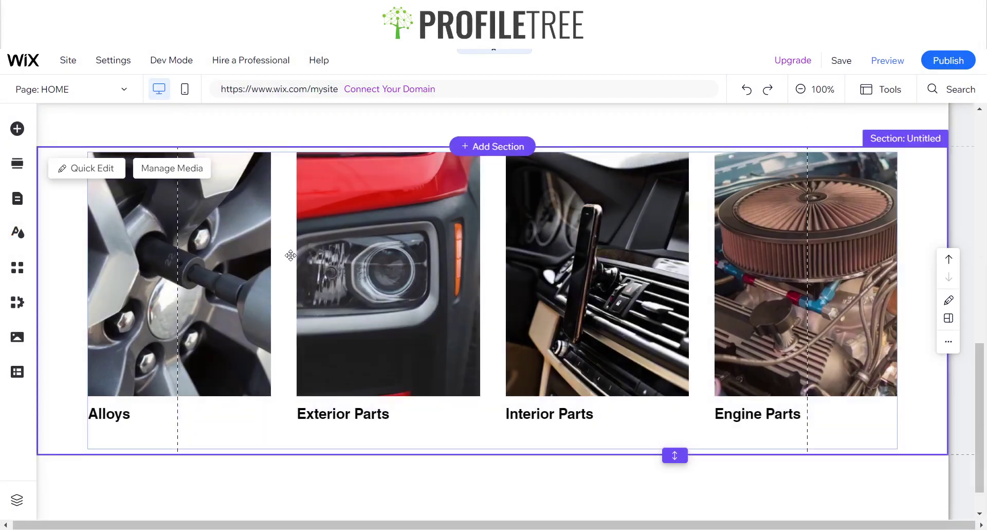
Step: Set the title font of the lower Wix Pro Gallery to Lulo Clean in its text design settings
click(175, 195)
click(191, 127)
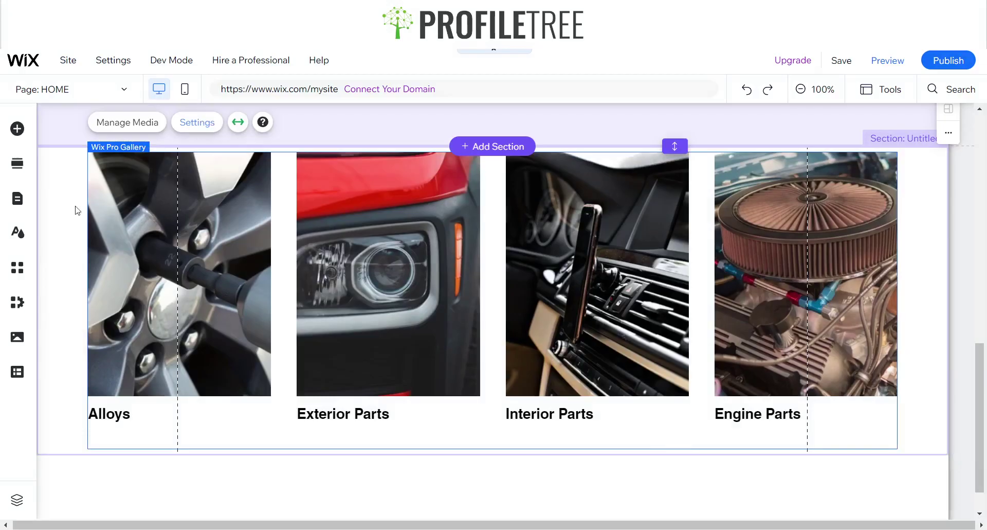
drag(198, 194, 630, 126)
click(546, 233)
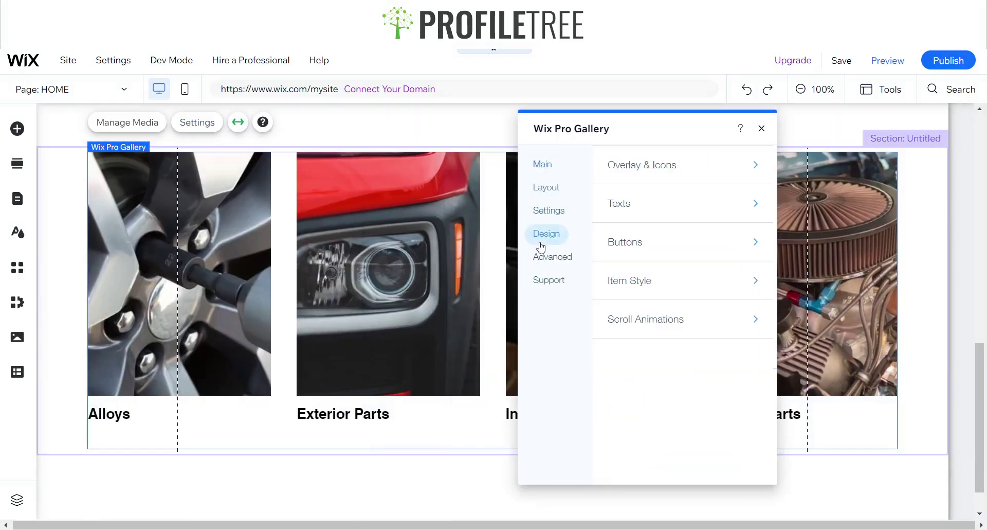
click(659, 192)
scroll(686, 310, down, 6)
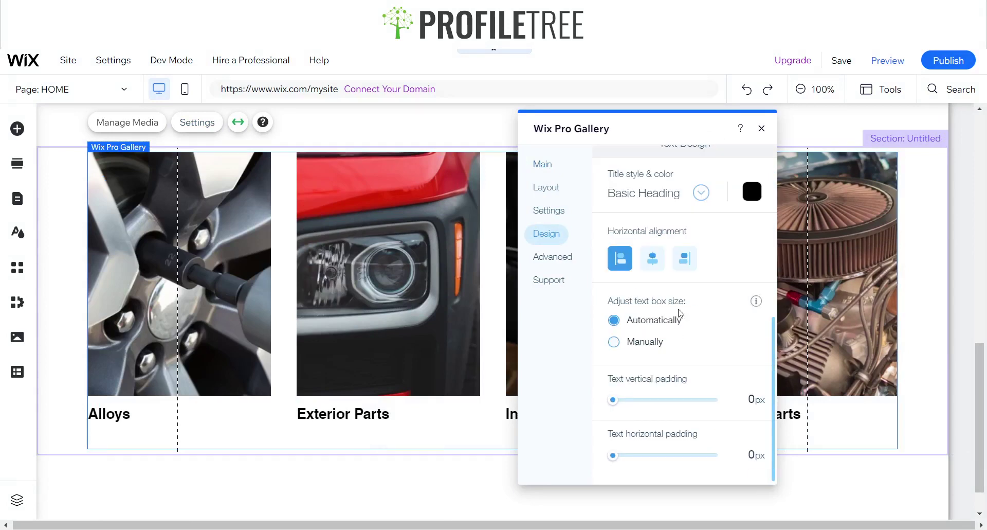
click(700, 192)
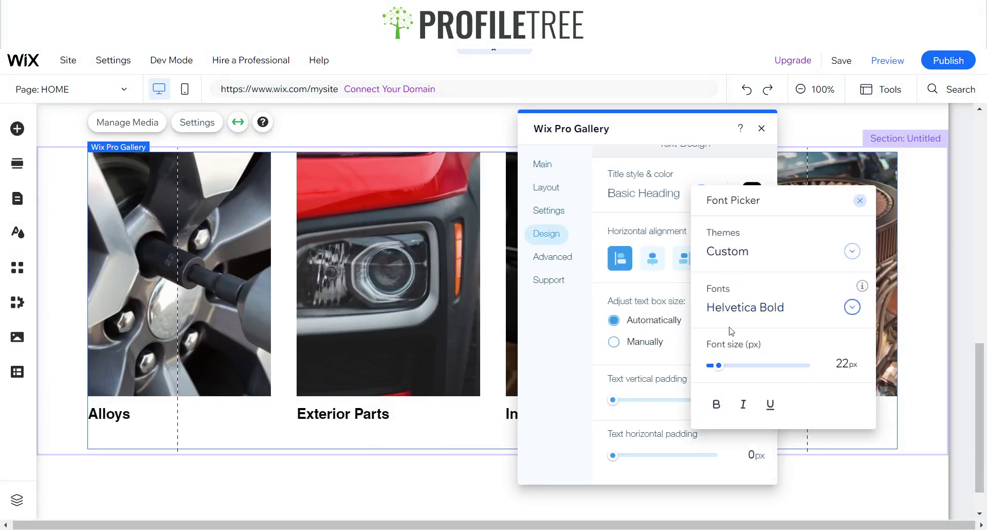
click(772, 307)
scroll(756, 401, down, 5)
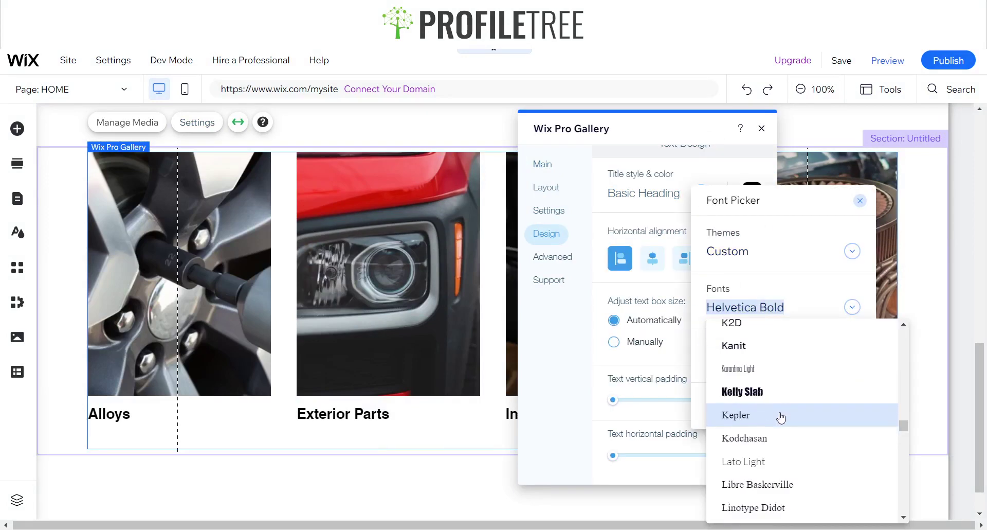
scroll(762, 457, down, 5)
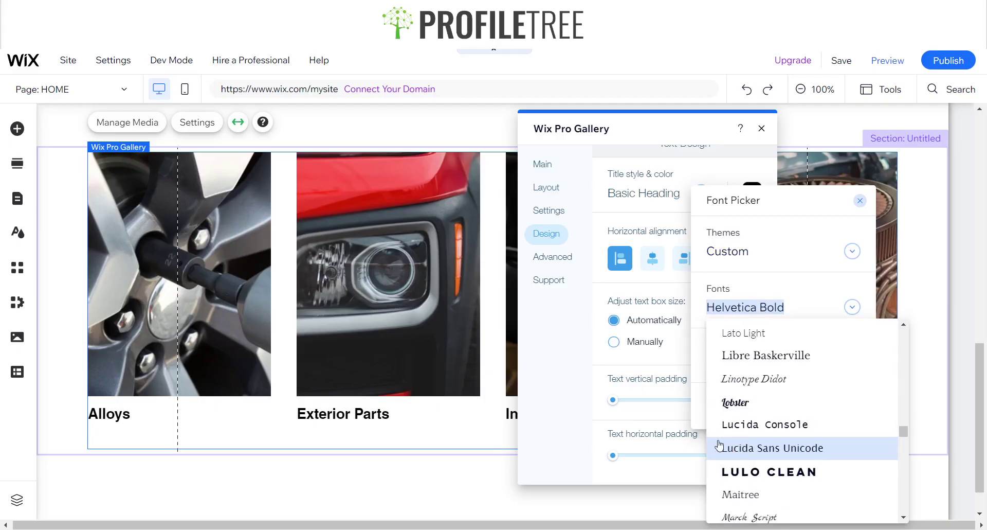
click(761, 472)
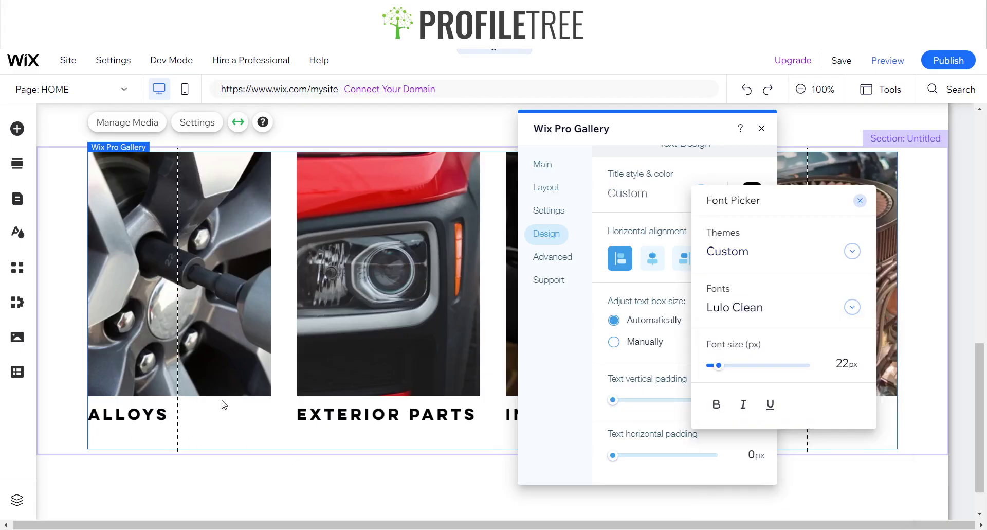
Step: Browse other title fonts for the lower gallery, keep Lulo Clean, and close the gallery's settings
click(770, 316)
scroll(771, 437, down, 4)
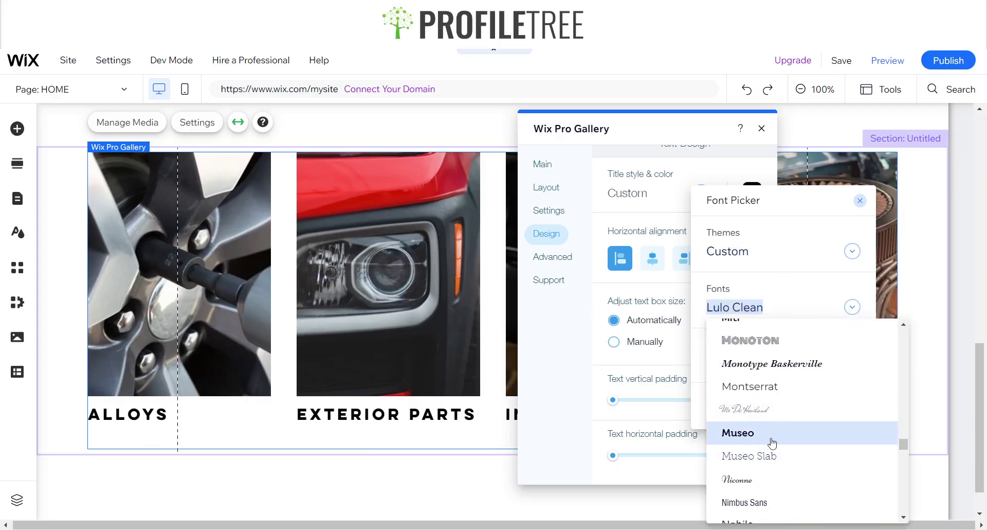
click(730, 279)
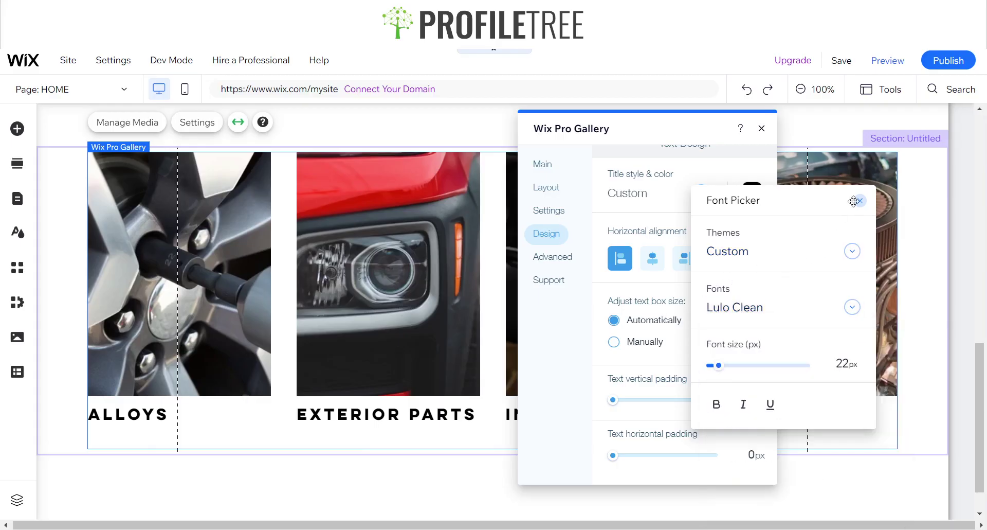
click(635, 307)
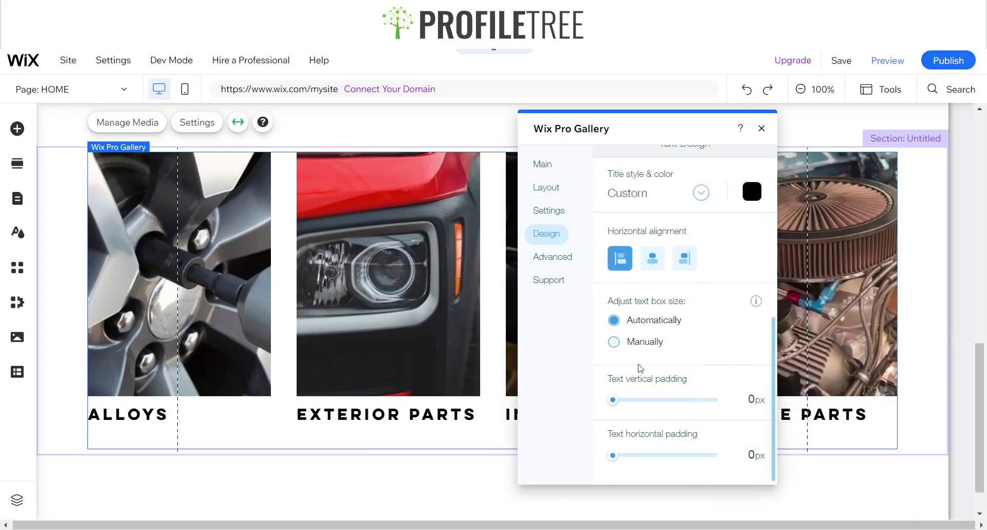
scroll(668, 390, up, 4)
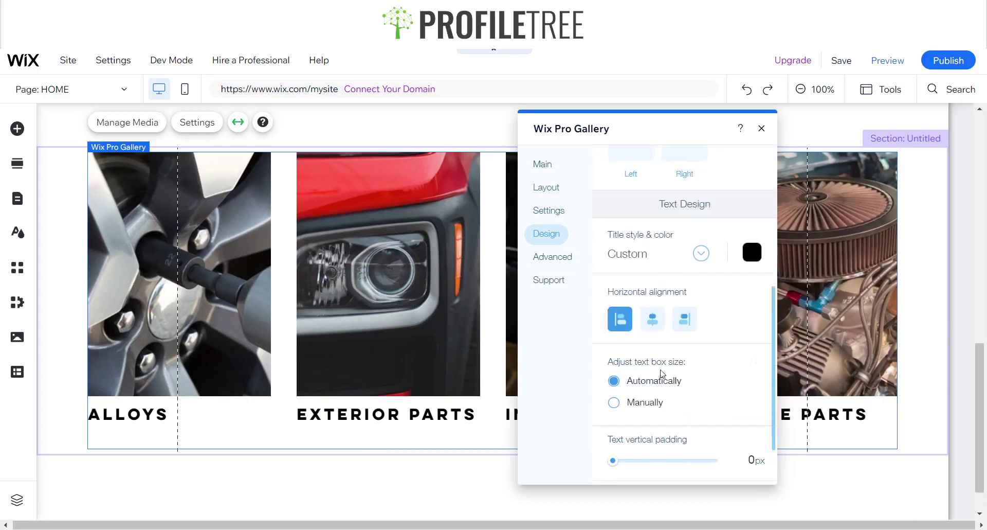
click(762, 128)
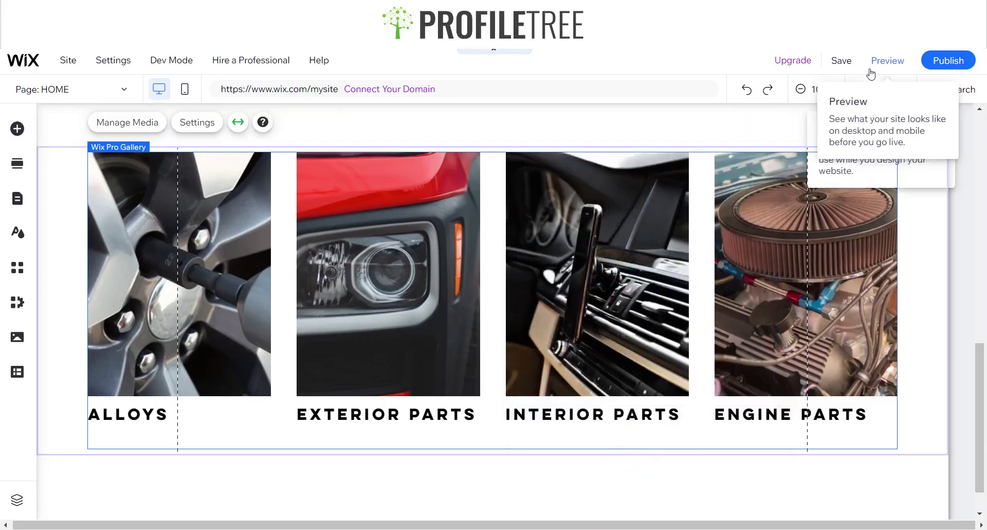